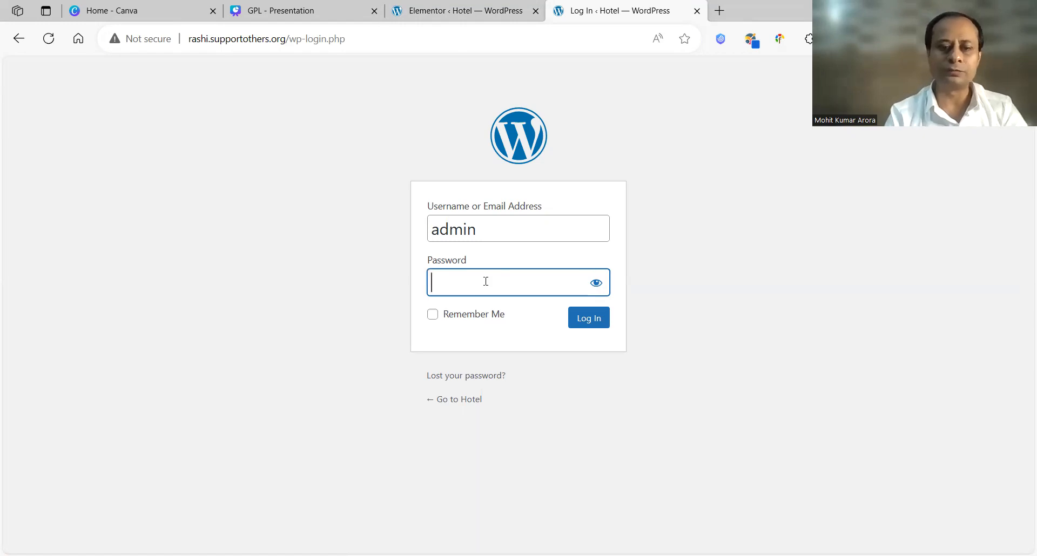
Enter the account password for the admin user and log in to the site's dashboard
{"action": "key", "text": "Return"}
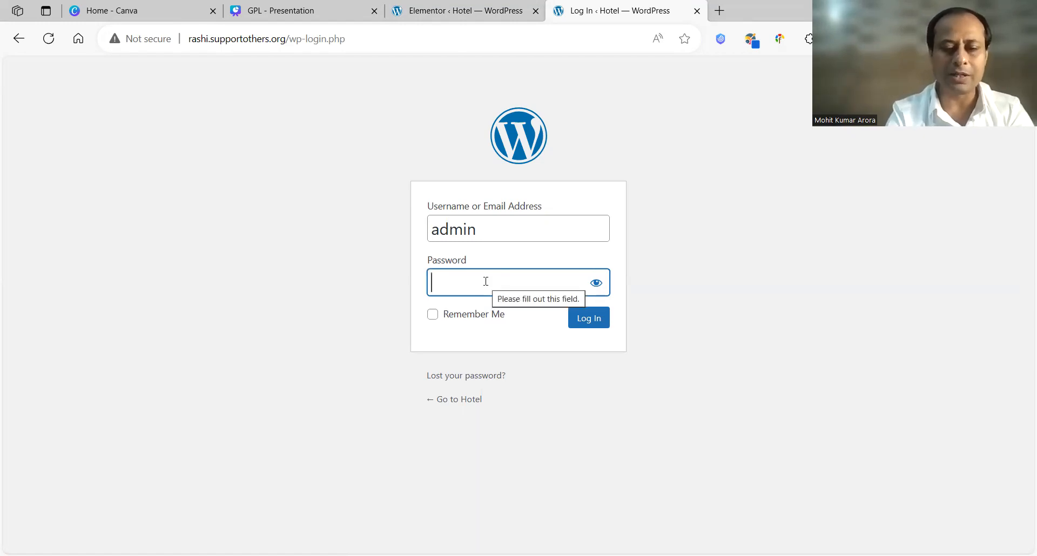
{"action": "left_click", "coordinate": [588, 319]}
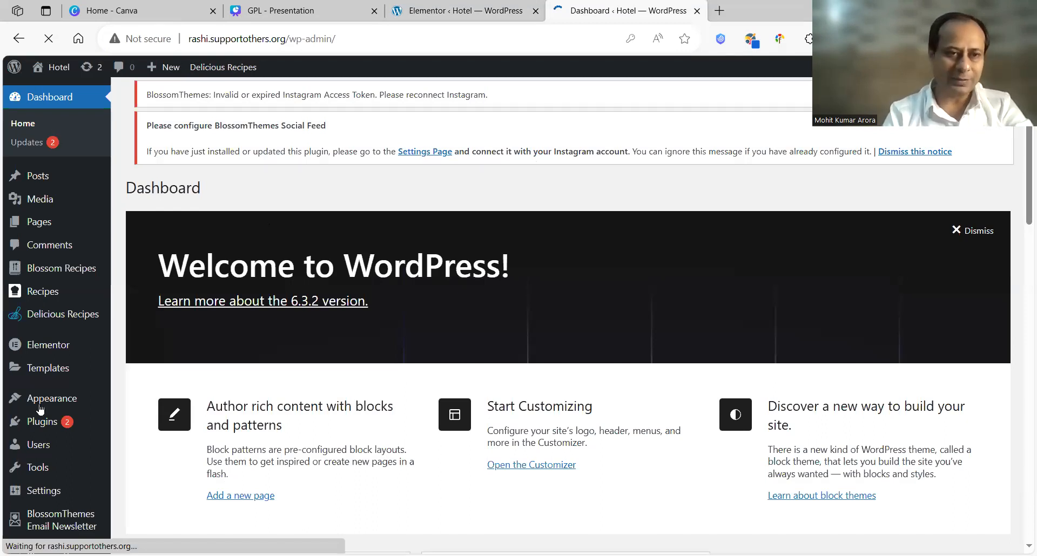
Review the site's General Settings, from the site title and addresses to the date, time and week start options
{"action": "left_click", "coordinate": [46, 491]}
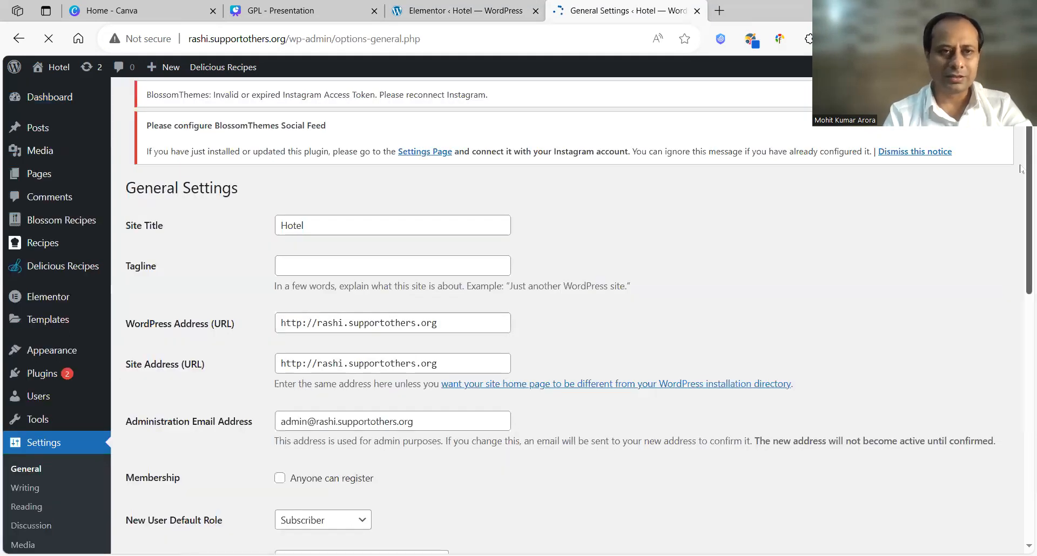
{"action": "scroll", "coordinate": [1020, 162], "scroll_direction": "down", "scroll_amount": 4}
{"action": "scroll", "coordinate": [1020, 263], "scroll_direction": "down", "scroll_amount": 3}
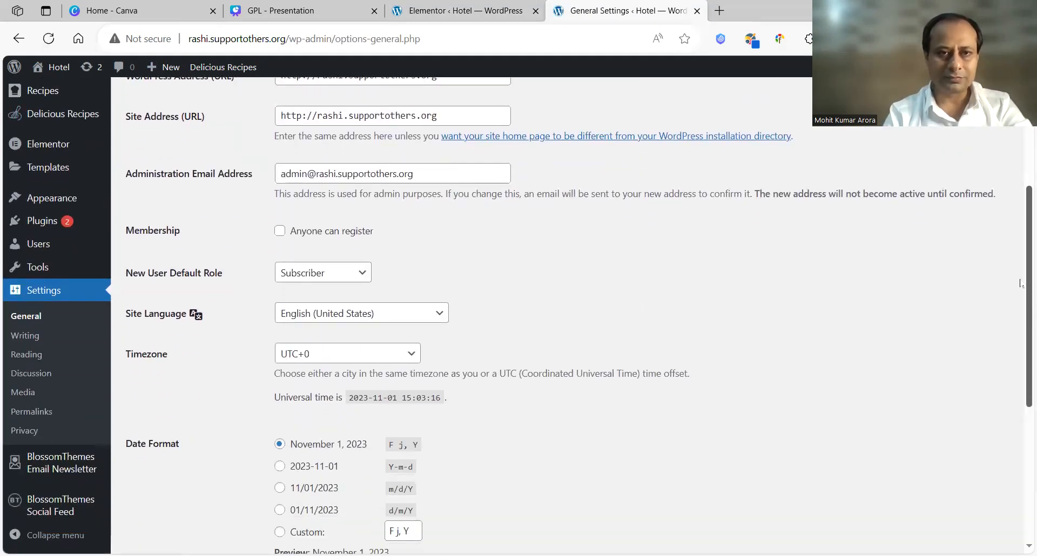
{"action": "scroll", "coordinate": [1020, 266], "scroll_direction": "up", "scroll_amount": 6}
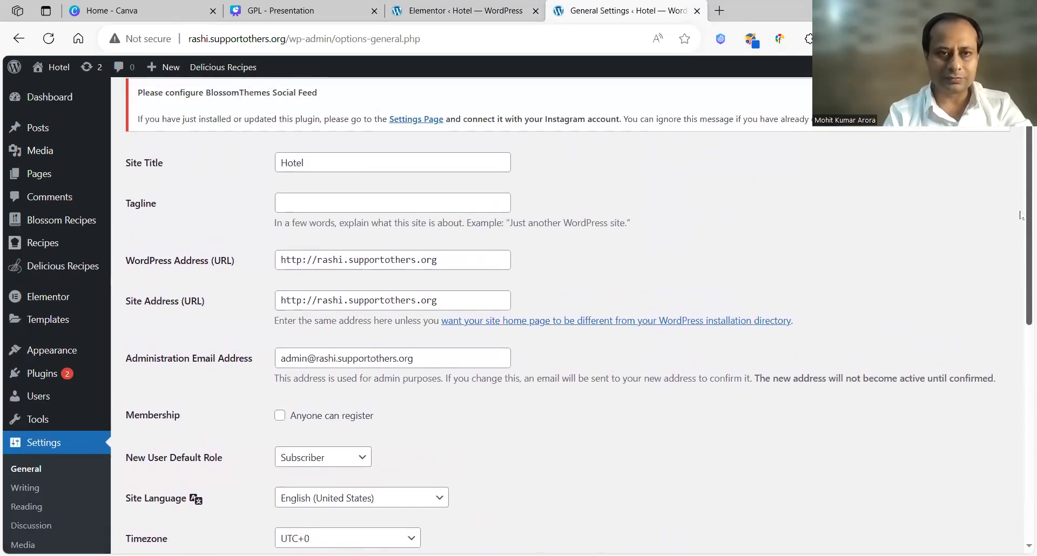
{"action": "scroll", "coordinate": [1020, 198], "scroll_direction": "down", "scroll_amount": 5}
{"action": "scroll", "coordinate": [1020, 294], "scroll_direction": "down", "scroll_amount": 6}
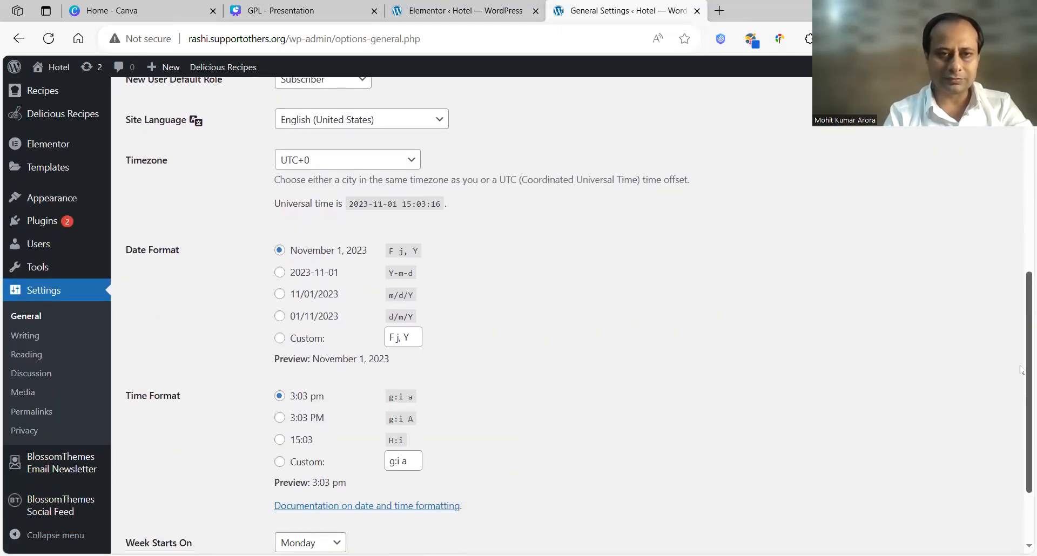
{"action": "scroll", "coordinate": [1020, 303], "scroll_direction": "up", "scroll_amount": 5}
{"action": "scroll", "coordinate": [1021, 303], "scroll_direction": "up", "scroll_amount": 5}
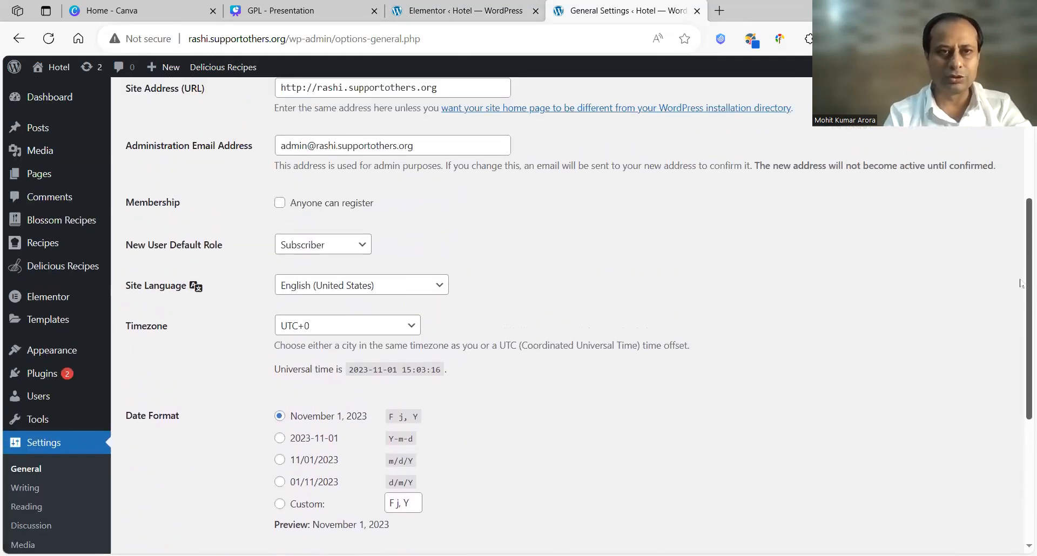
{"action": "scroll", "coordinate": [1020, 212], "scroll_direction": "up", "scroll_amount": 1}
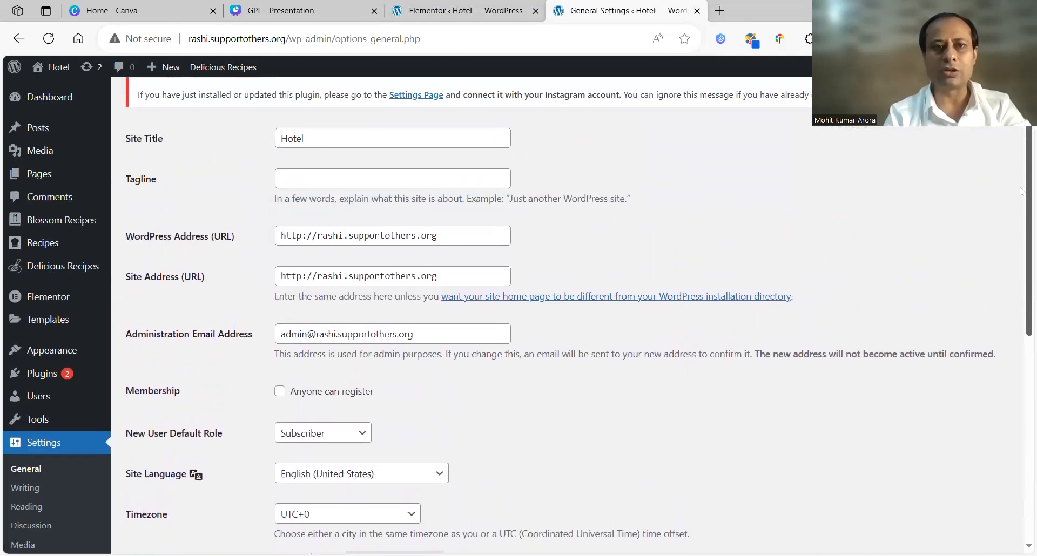
{"action": "scroll", "coordinate": [1020, 247], "scroll_direction": "down", "scroll_amount": 3}
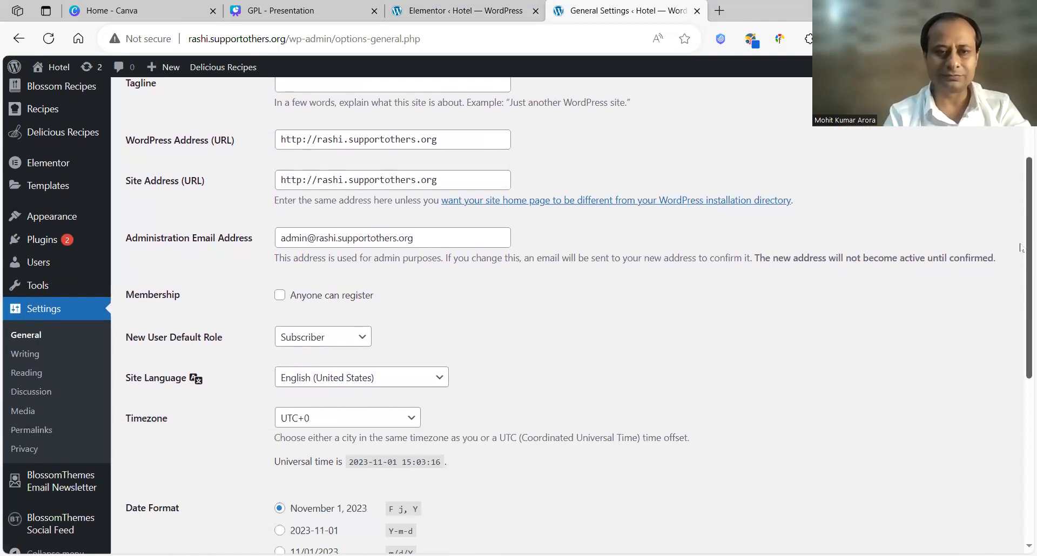
{"action": "scroll", "coordinate": [1021, 303], "scroll_direction": "down", "scroll_amount": 7}
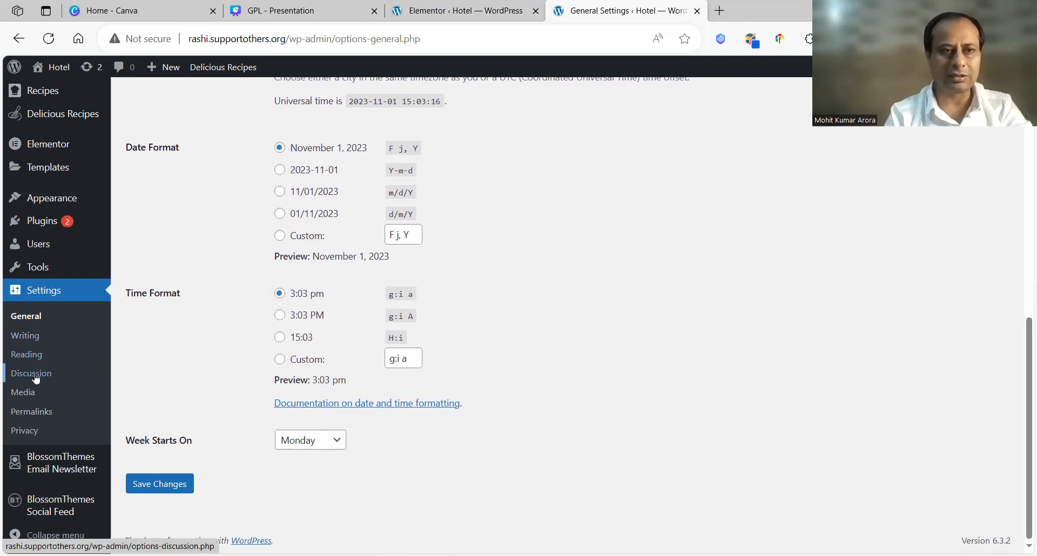
Look through the Reading settings and open the Discussion settings
{"action": "left_click", "coordinate": [28, 355]}
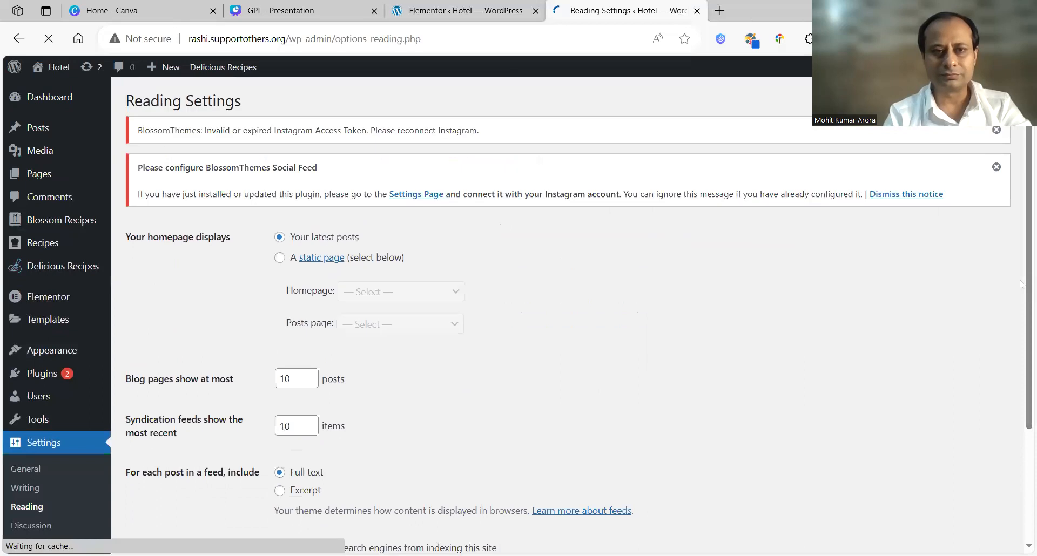
{"action": "scroll", "coordinate": [975, 430], "scroll_direction": "down", "scroll_amount": 3}
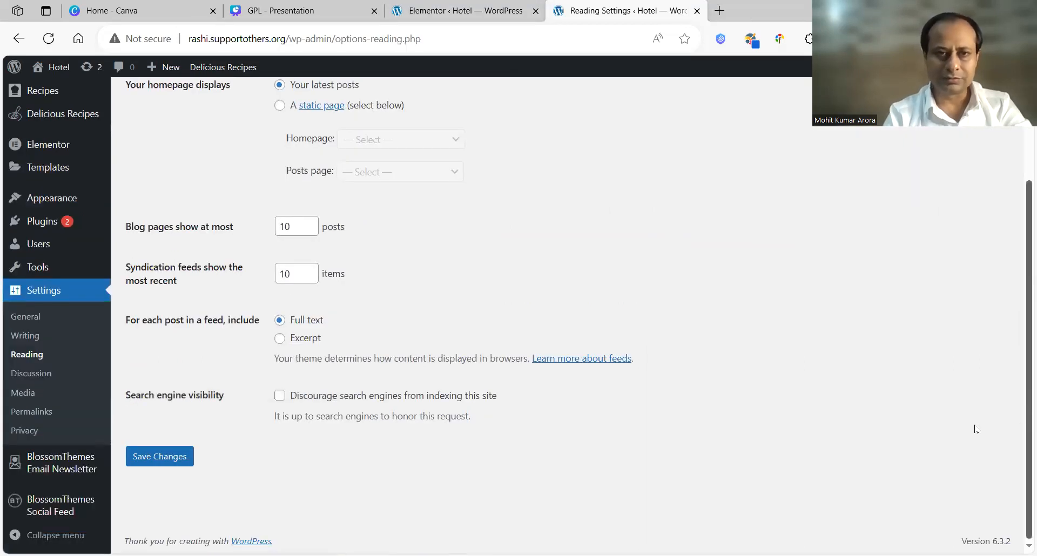
{"action": "left_click", "coordinate": [30, 374]}
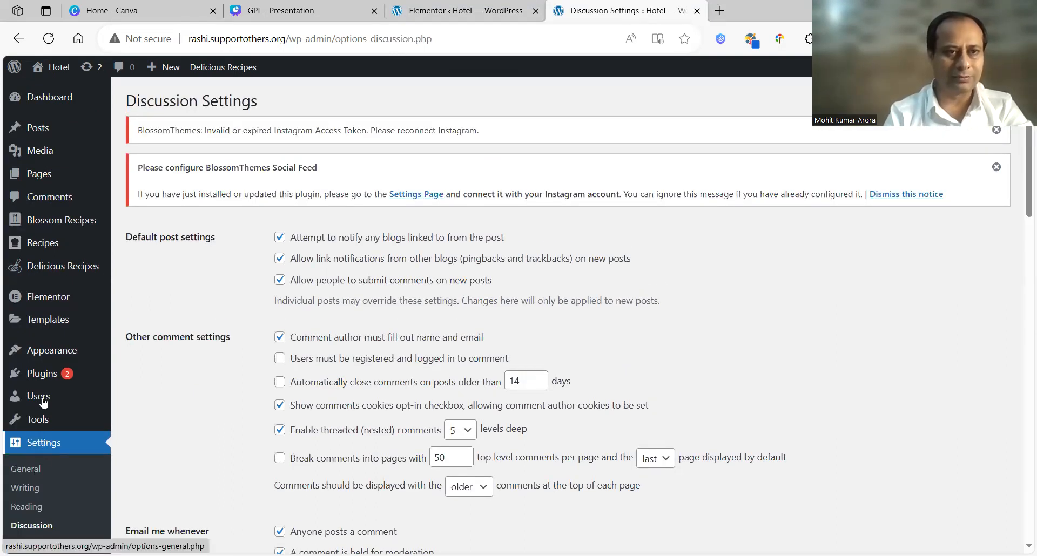
Open the admin account's profile from the list of all users and examine its name and contact fields
{"action": "mouse_move", "coordinate": [44, 400]}
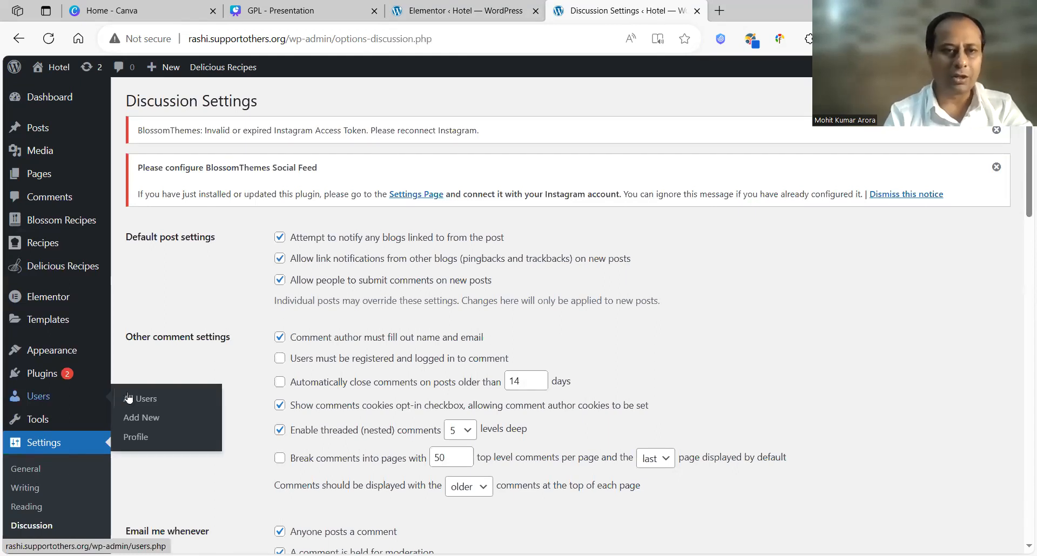
{"action": "left_click", "coordinate": [151, 403]}
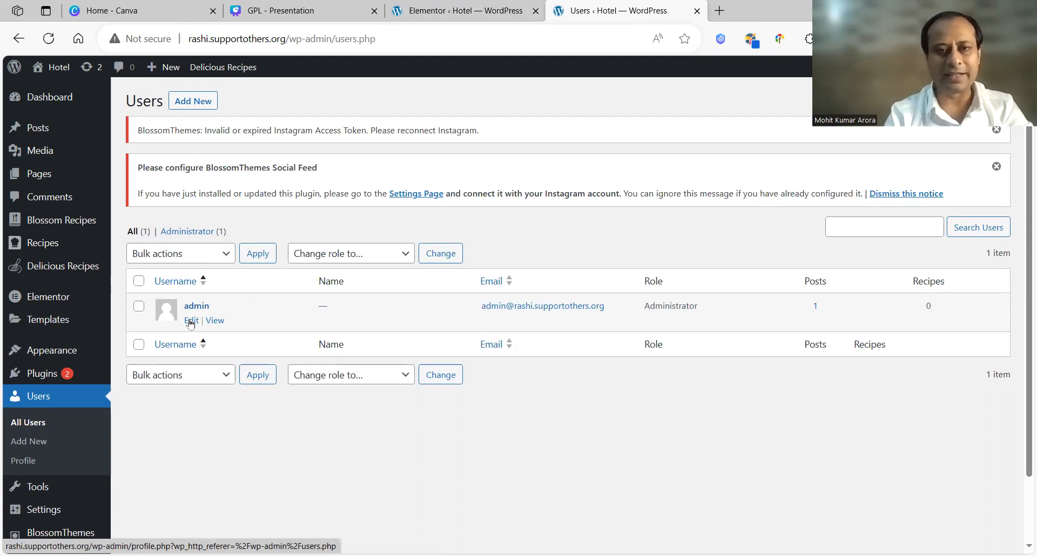
{"action": "left_click", "coordinate": [190, 322]}
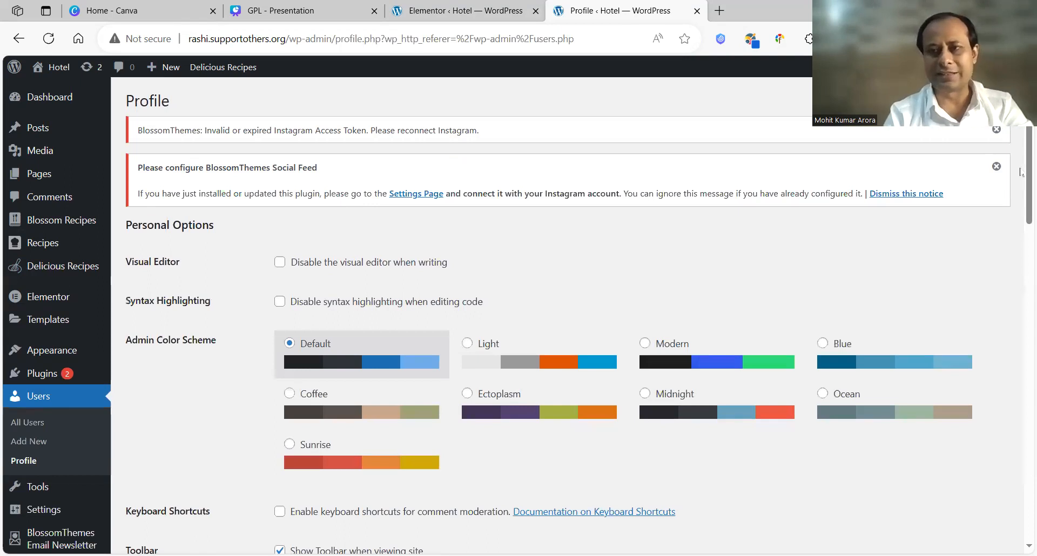
{"action": "left_click_drag", "start_coordinate": [1020, 172], "coordinate": [1020, 301]}
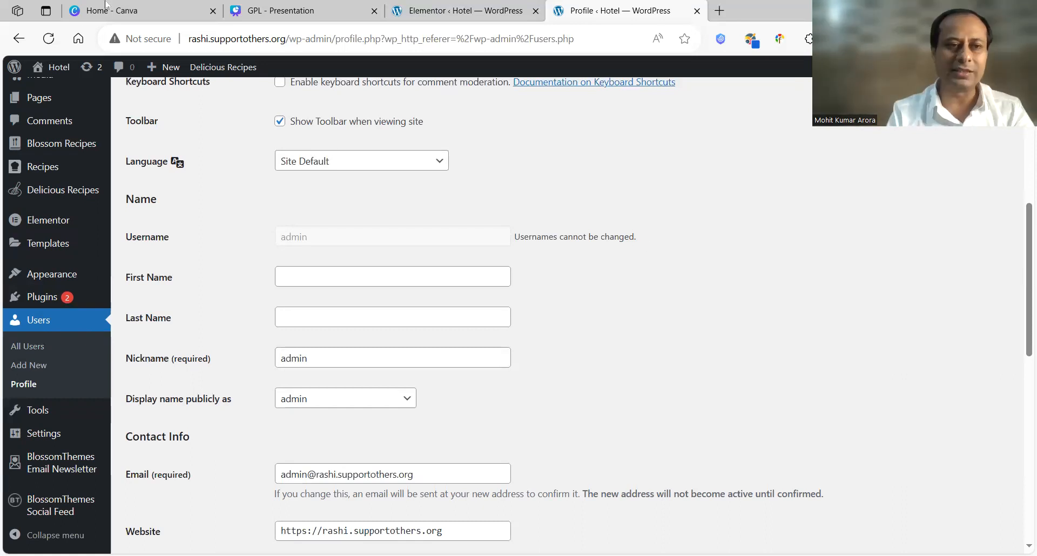
Start adding a new user from the users list and fill in the person's username and email address
{"action": "left_click", "coordinate": [30, 351]}
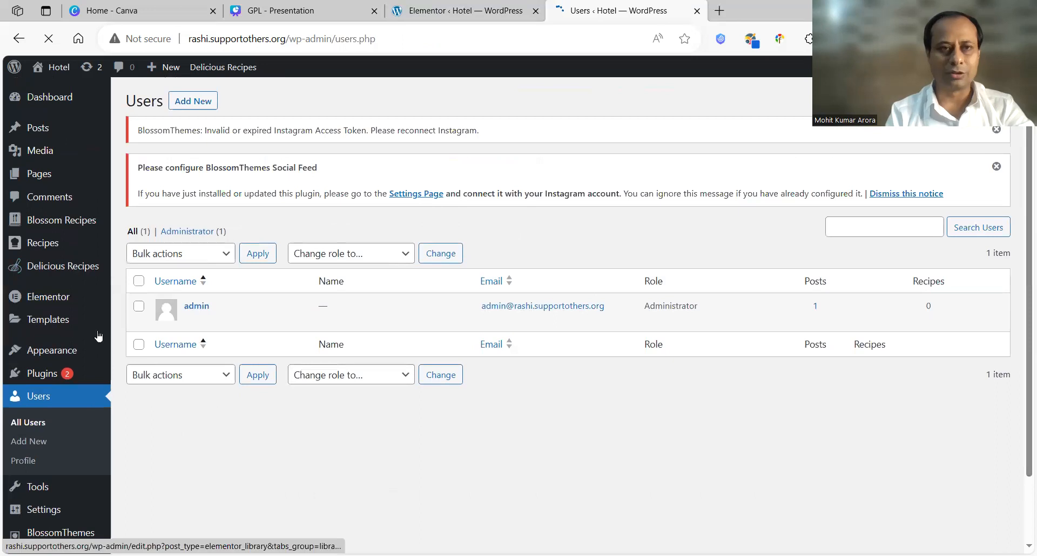
{"action": "left_click", "coordinate": [193, 102]}
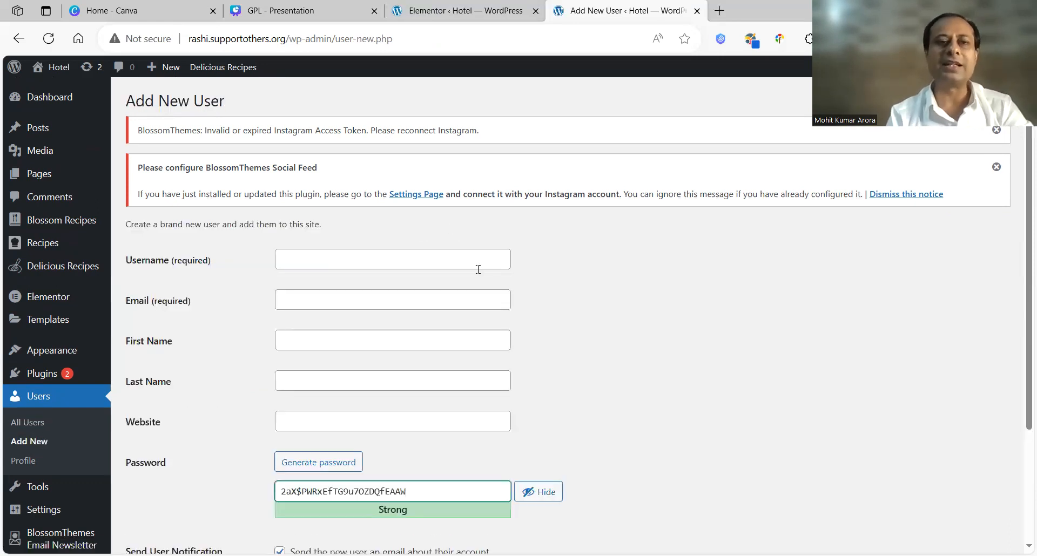
{"action": "left_click", "coordinate": [349, 257]}
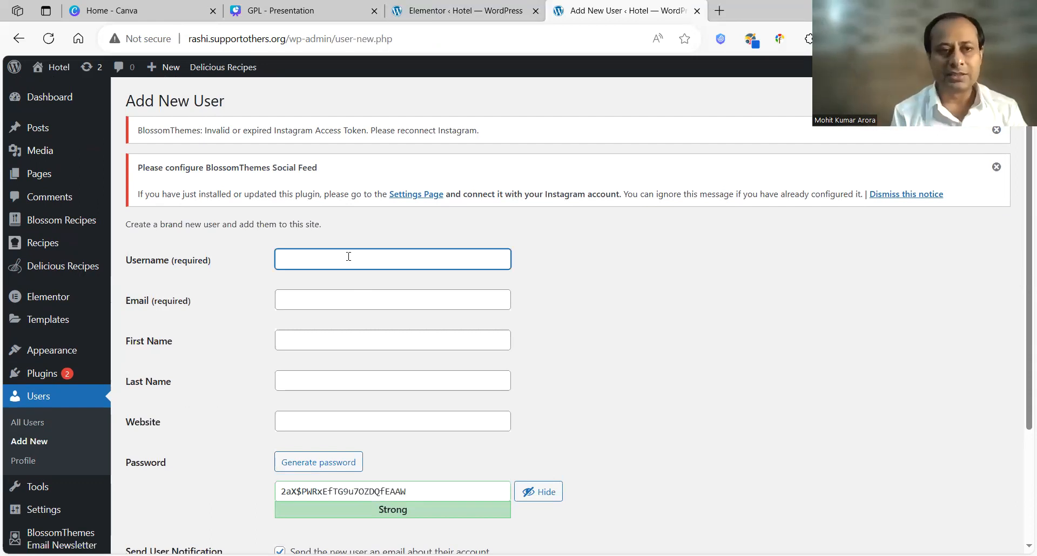
{"action": "type", "text": "yitmohit"}
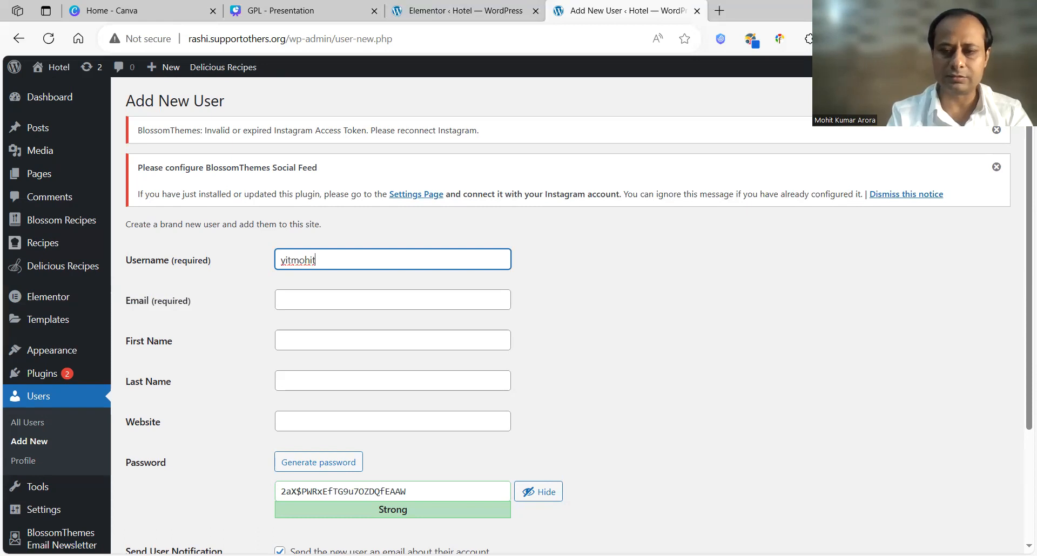
{"action": "type", "text": "46"}
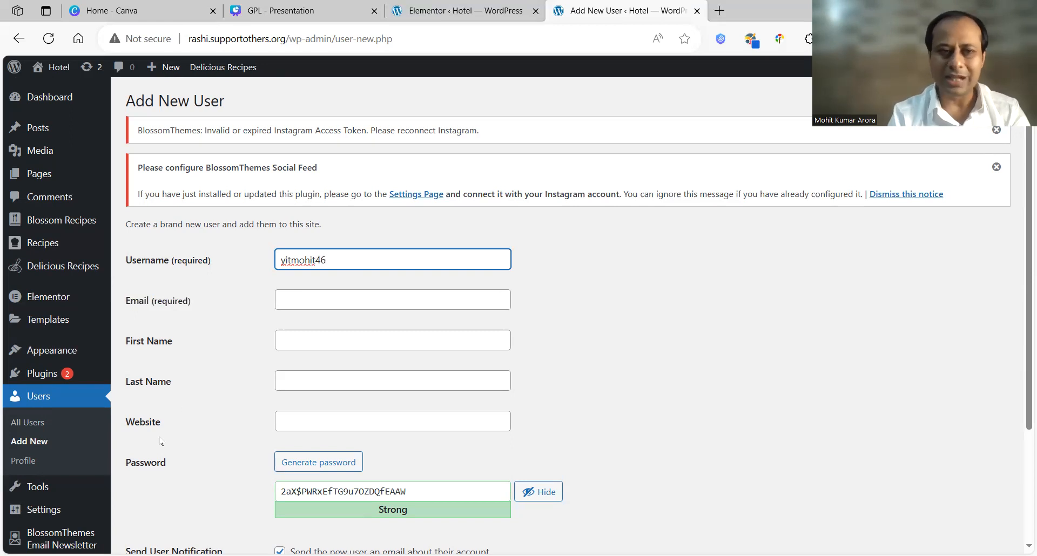
{"action": "left_click", "coordinate": [312, 300]}
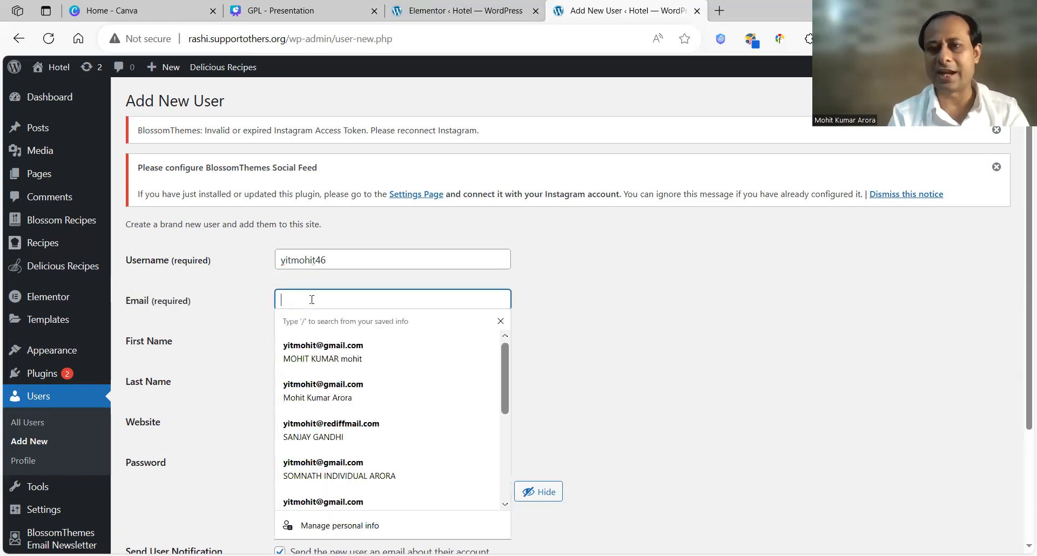
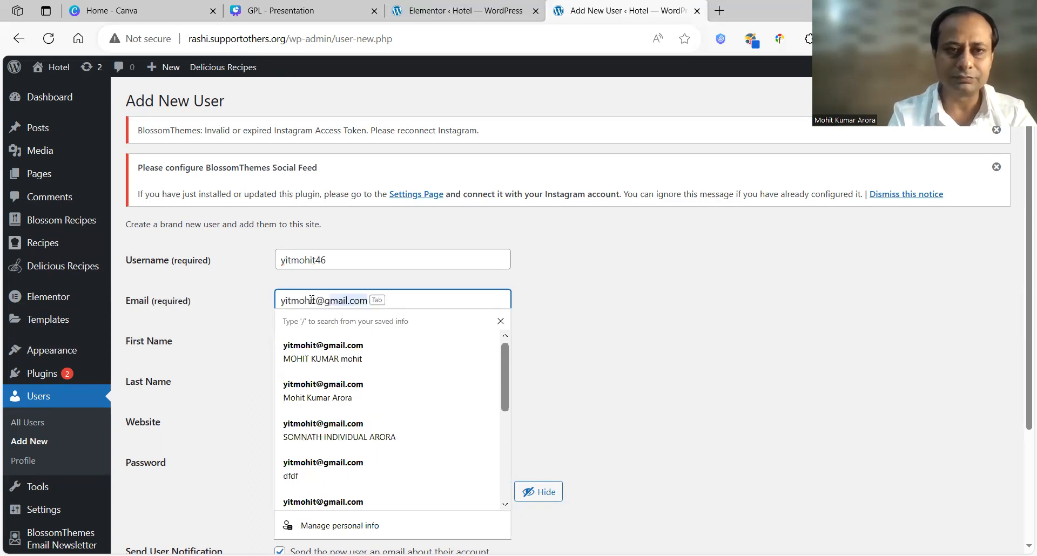
{"action": "key", "text": "Tab"}
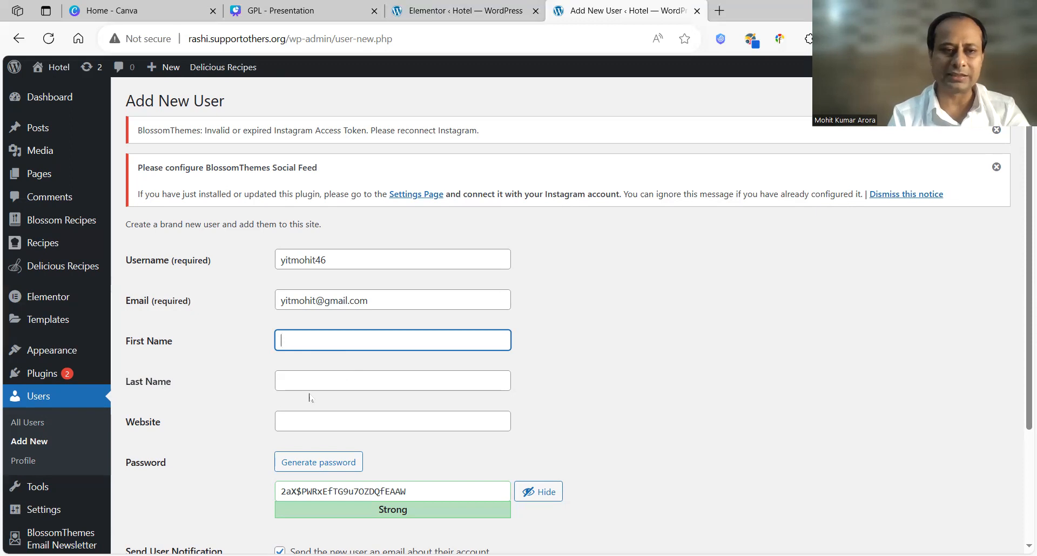
Replace the generated password of the new user with a custom account password
{"action": "scroll", "coordinate": [477, 320], "scroll_direction": "down", "scroll_amount": 2}
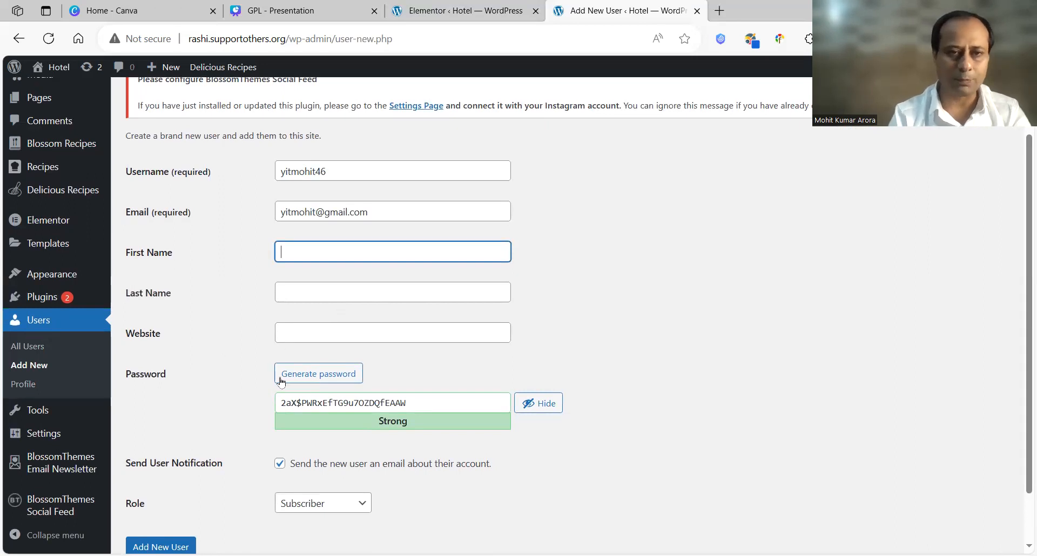
{"action": "left_click_drag", "start_coordinate": [428, 403], "coordinate": [280, 409]}
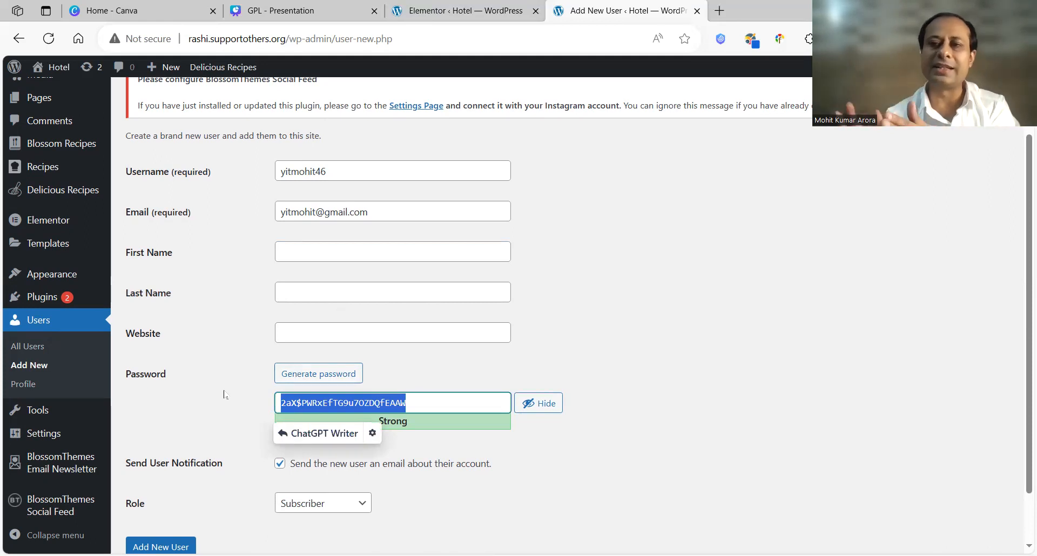
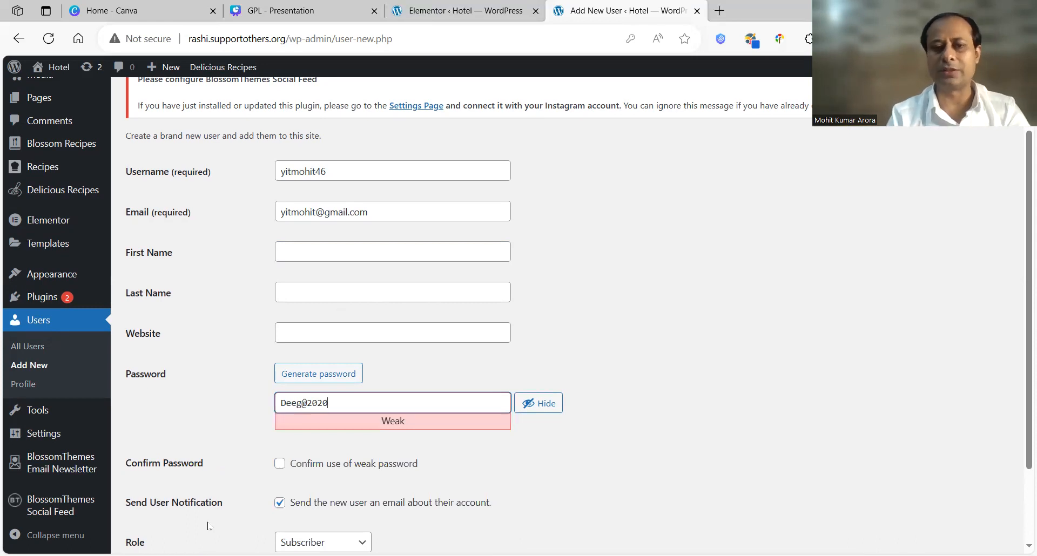
Confirm the use of a weak password and submit the form to add the new user
{"action": "left_click_drag", "start_coordinate": [1021, 296], "coordinate": [1020, 373]}
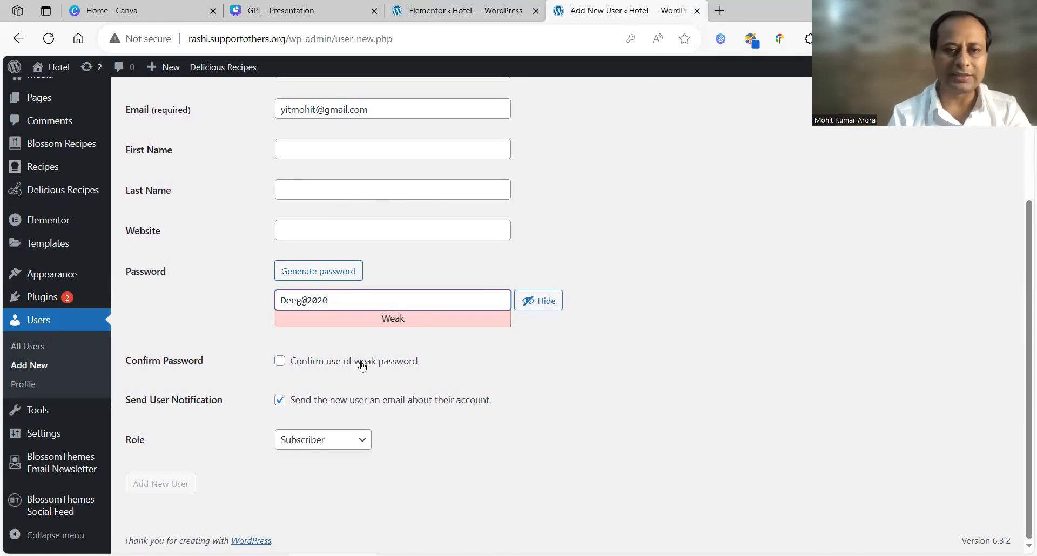
{"action": "left_click", "coordinate": [329, 363]}
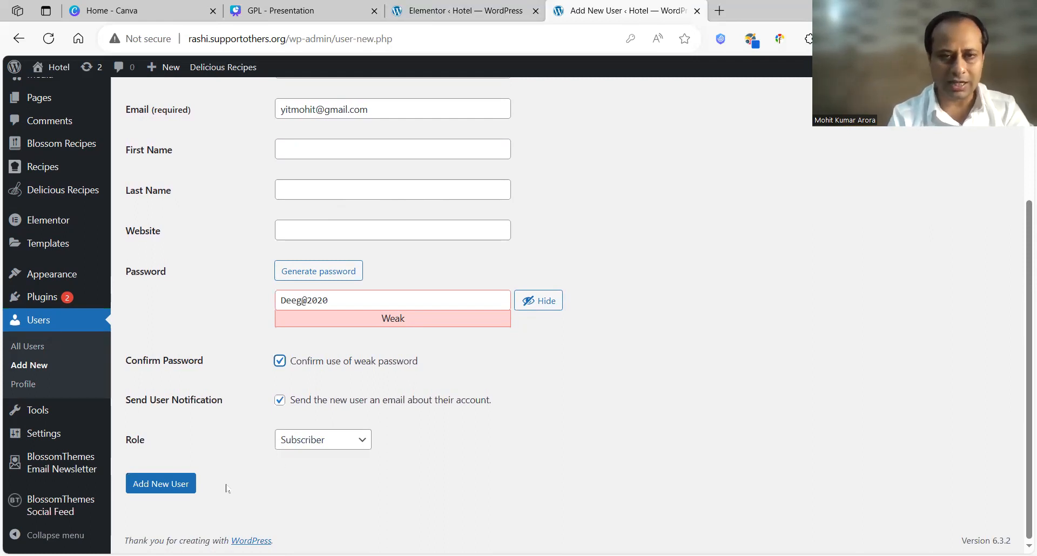
{"action": "left_click", "coordinate": [153, 488]}
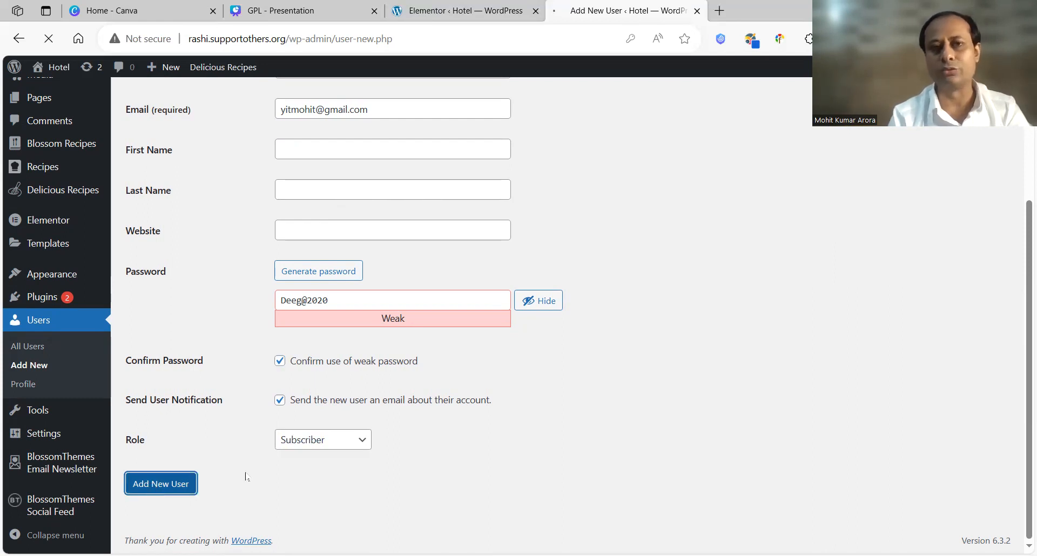
Dismiss the browser's offer to save the password and open the newly created user's account for editing
{"action": "scroll", "coordinate": [1020, 324], "scroll_direction": "up", "scroll_amount": 2}
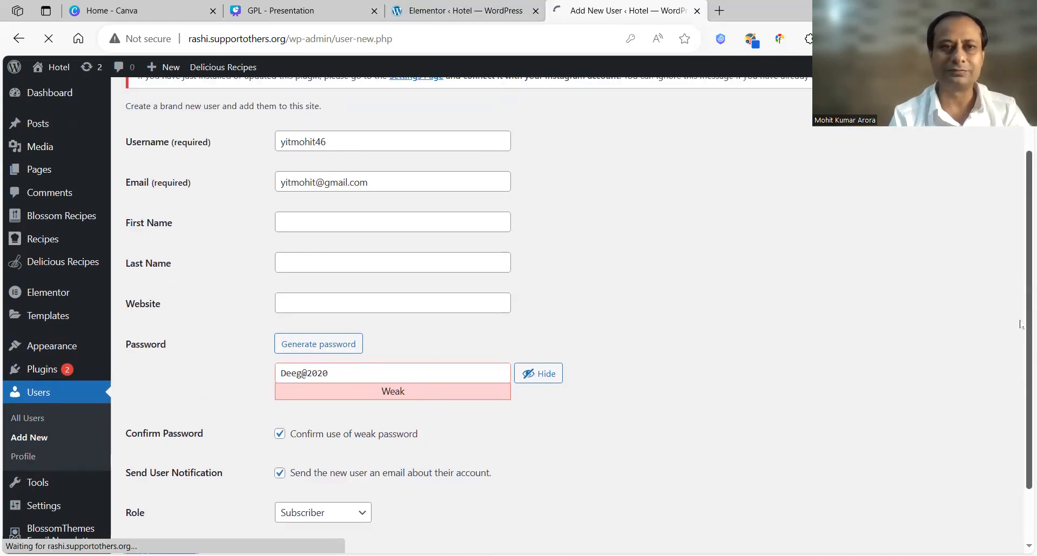
{"action": "scroll", "coordinate": [1019, 324], "scroll_direction": "up", "scroll_amount": 3}
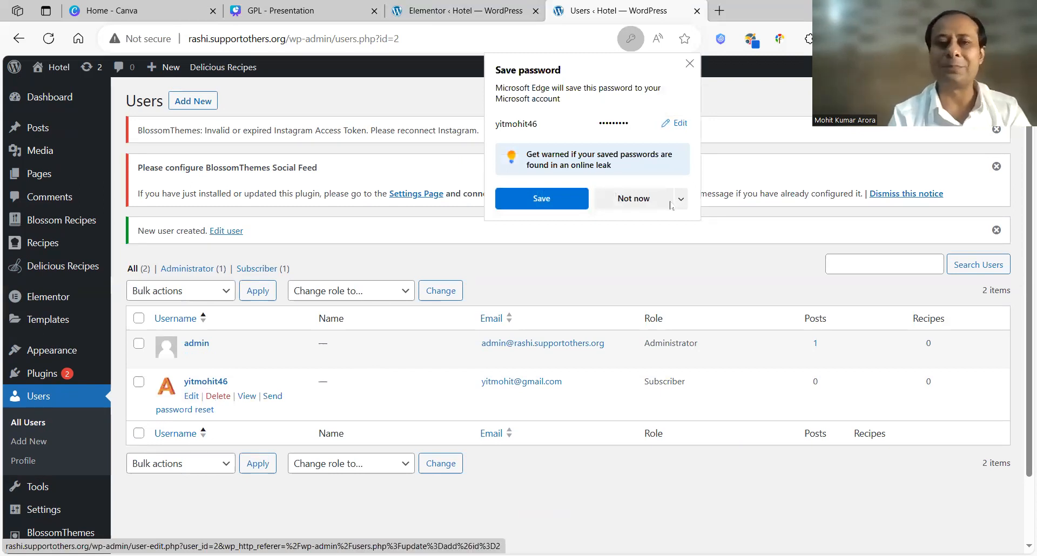
{"action": "left_click", "coordinate": [690, 64]}
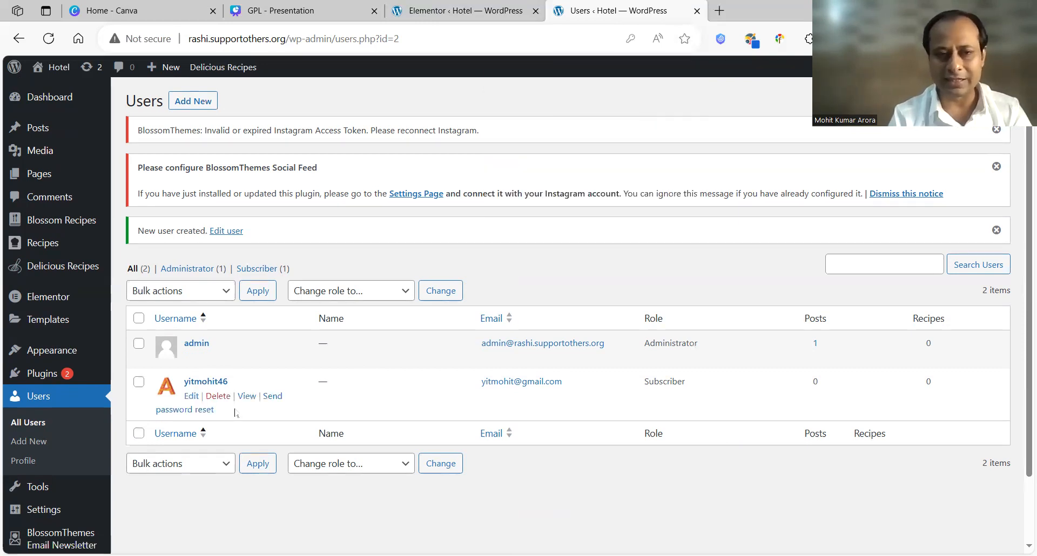
{"action": "left_click", "coordinate": [191, 398]}
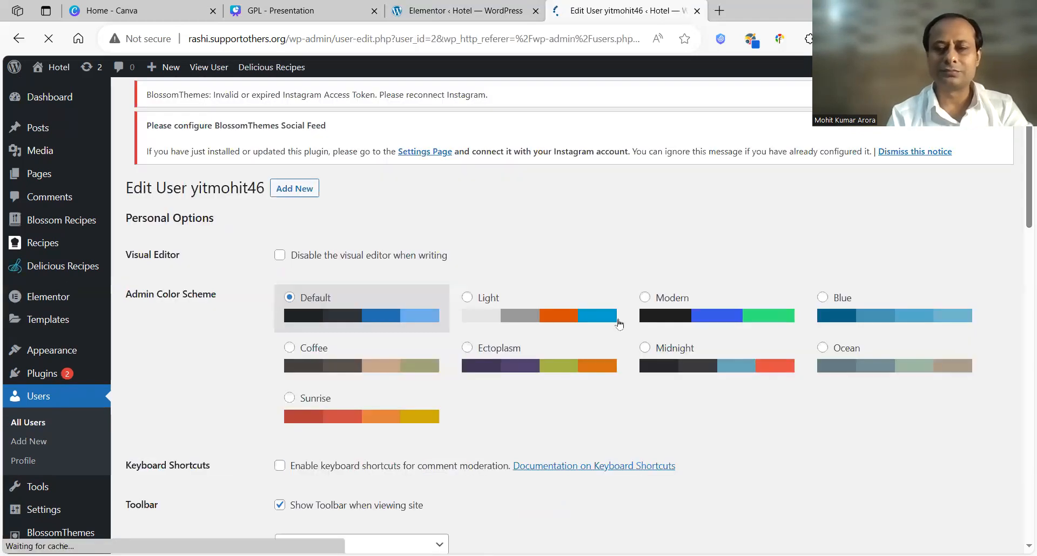
Change the new user's role to Administrator and save the updated account
{"action": "scroll", "coordinate": [1020, 169], "scroll_direction": "down", "scroll_amount": 8}
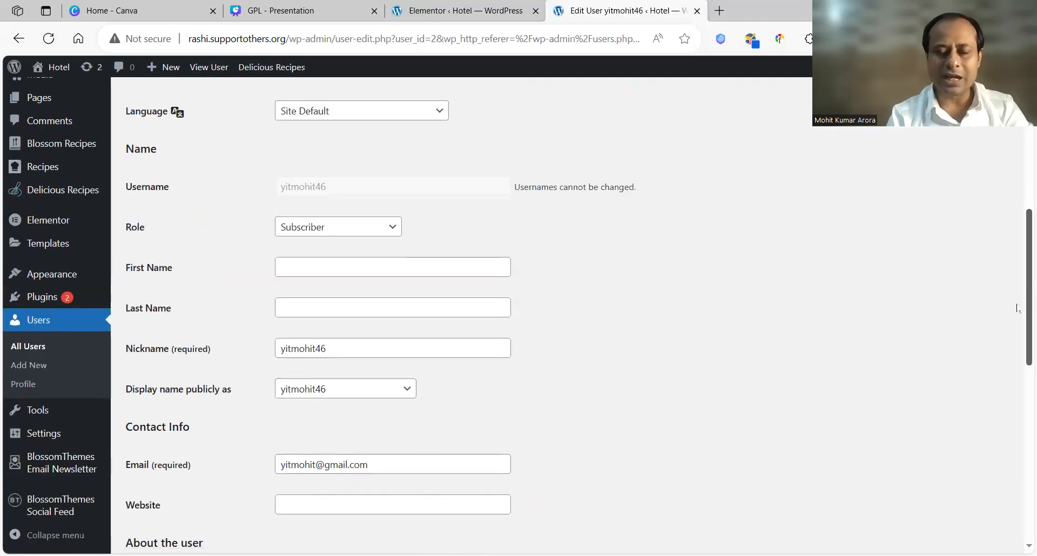
{"action": "left_click", "coordinate": [314, 225]}
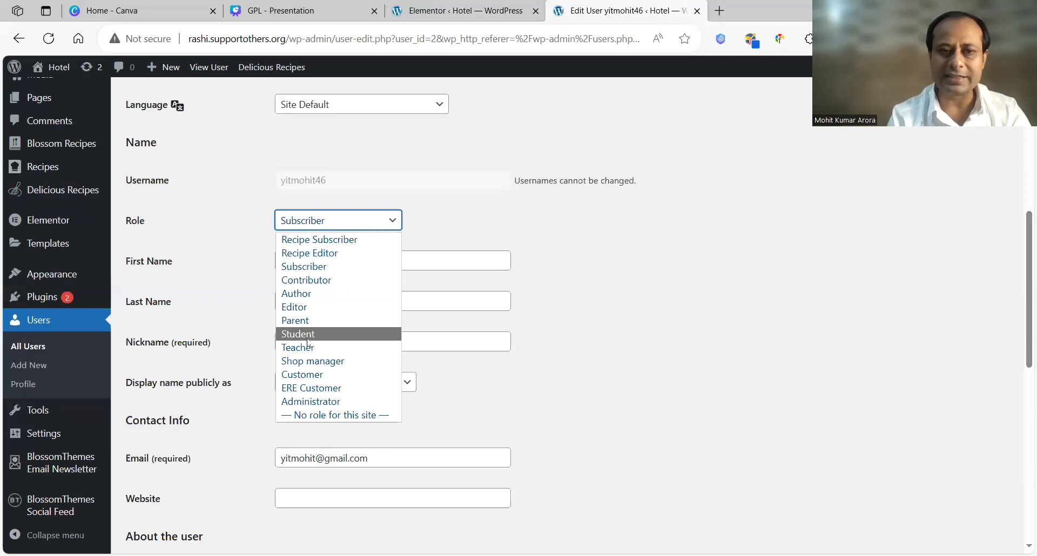
{"action": "left_click", "coordinate": [320, 402]}
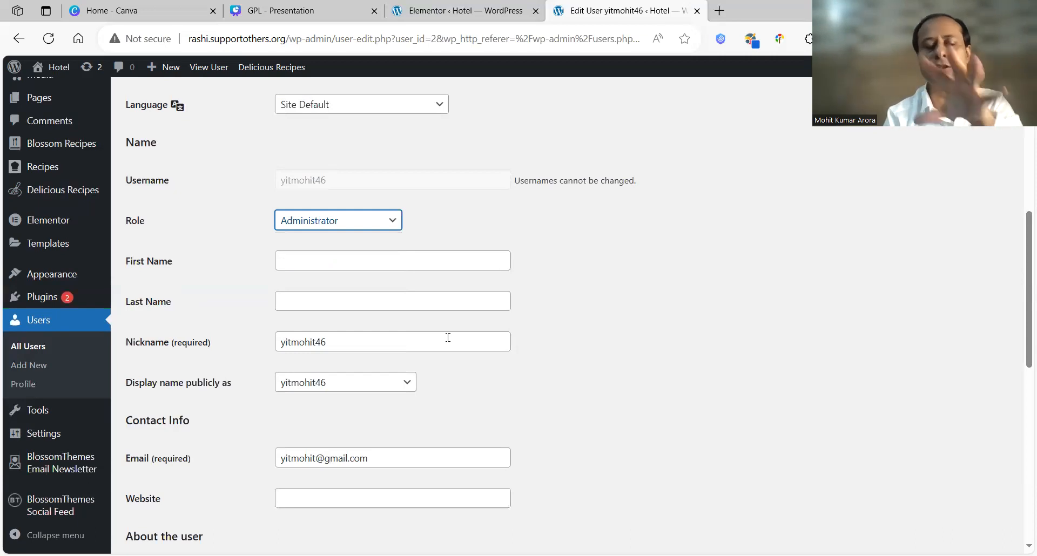
{"action": "left_click", "coordinate": [334, 222]}
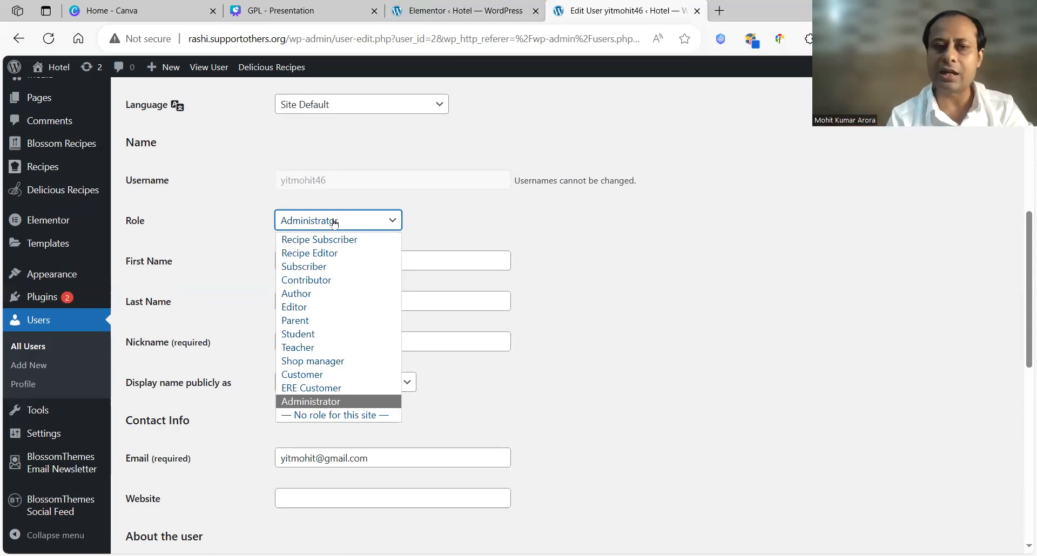
{"action": "left_click", "coordinate": [328, 404]}
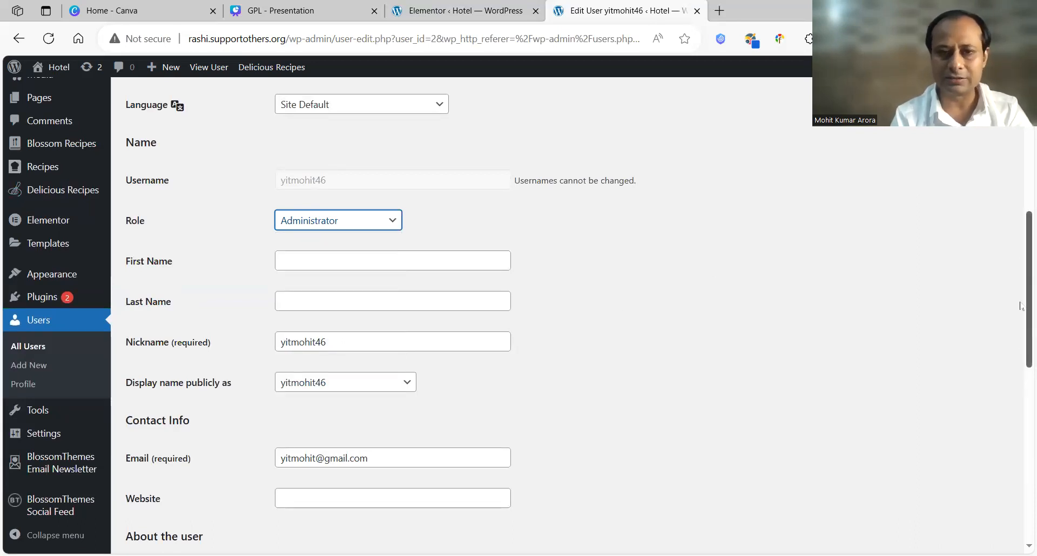
{"action": "scroll", "coordinate": [1020, 324], "scroll_direction": "down", "scroll_amount": 6}
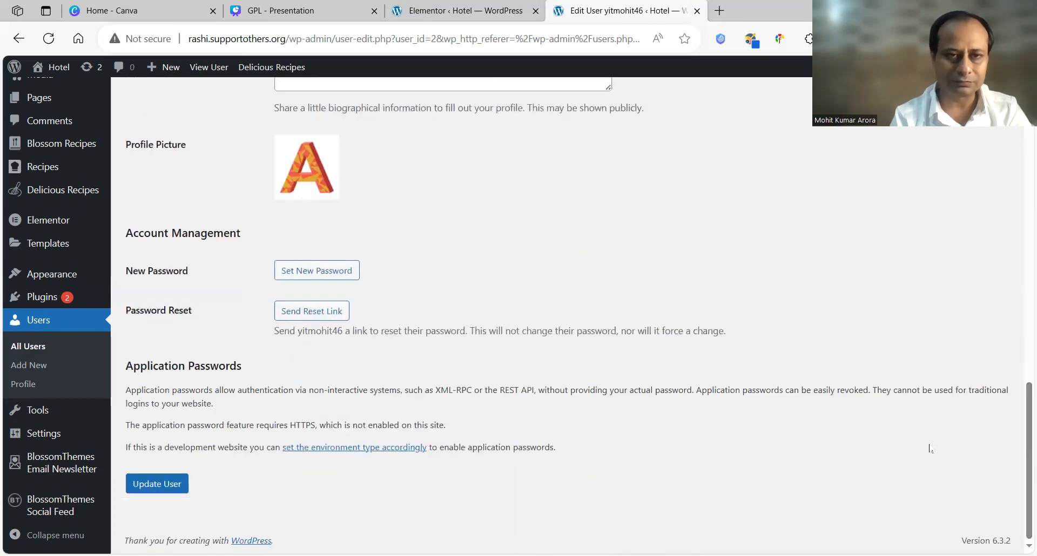
{"action": "left_click", "coordinate": [157, 487]}
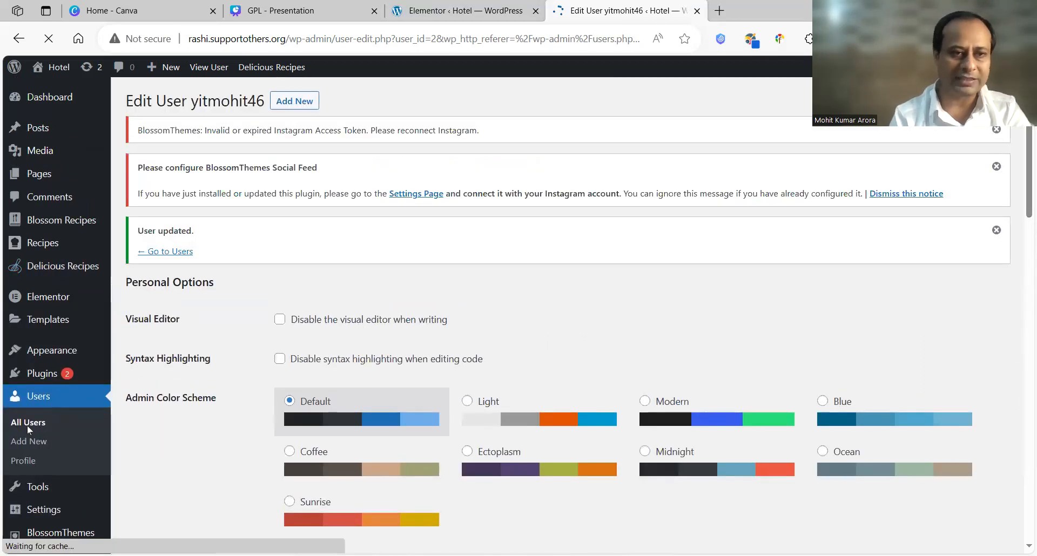
Return to the list of all users and log out of the current admin account
{"action": "left_click", "coordinate": [27, 425]}
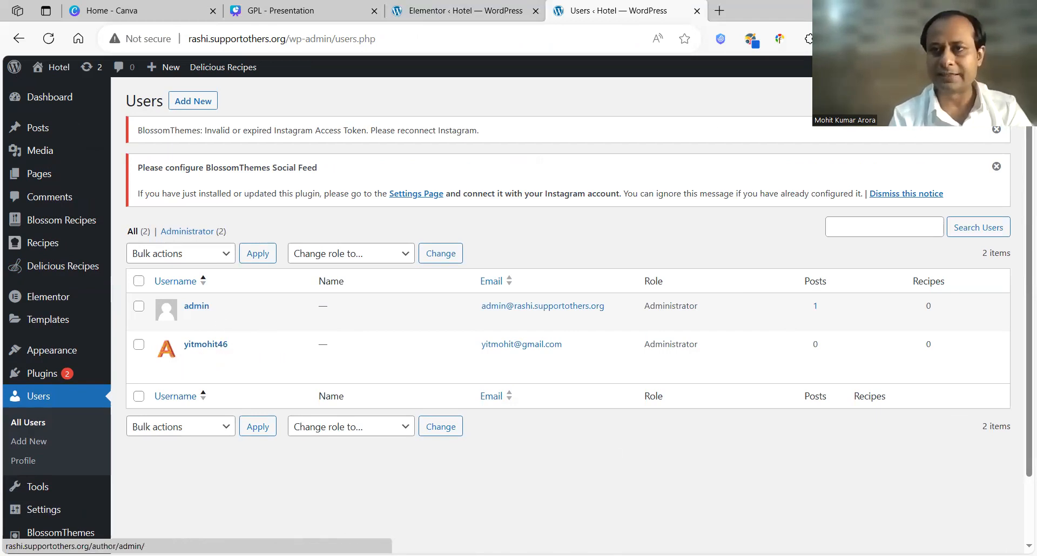
{"action": "left_click", "coordinate": [918, 136]}
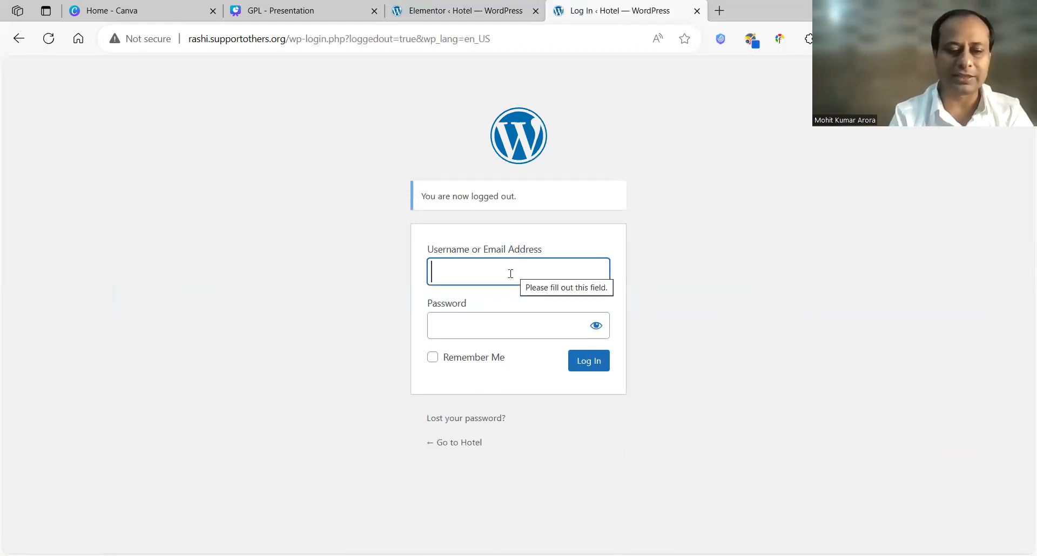
Try to log in with the new administrator's username and account password
{"action": "type", "text": "yitmohit46"}
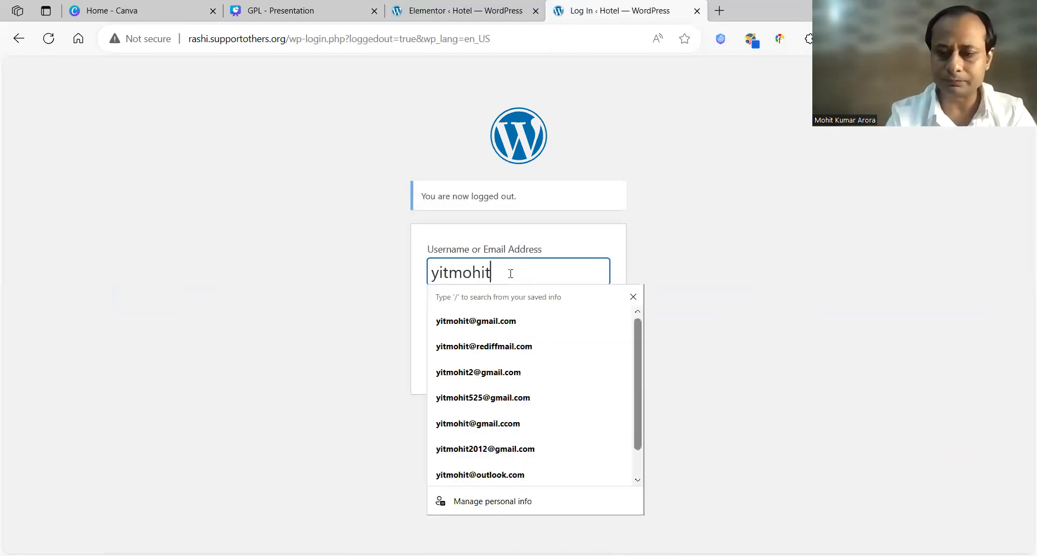
{"action": "key", "text": "Tab"}
{"action": "type", "text": "*********"}
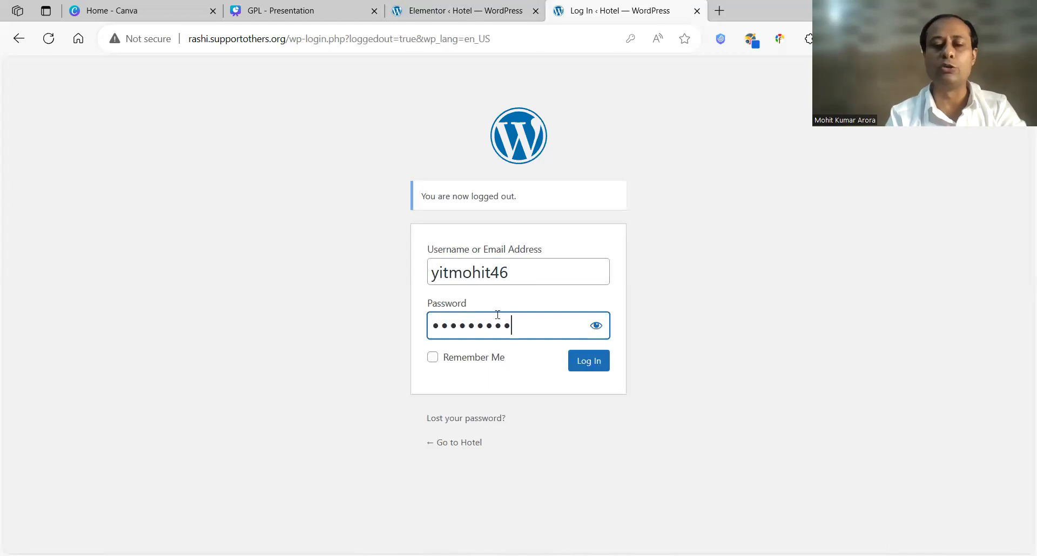
{"action": "left_click", "coordinate": [593, 362]}
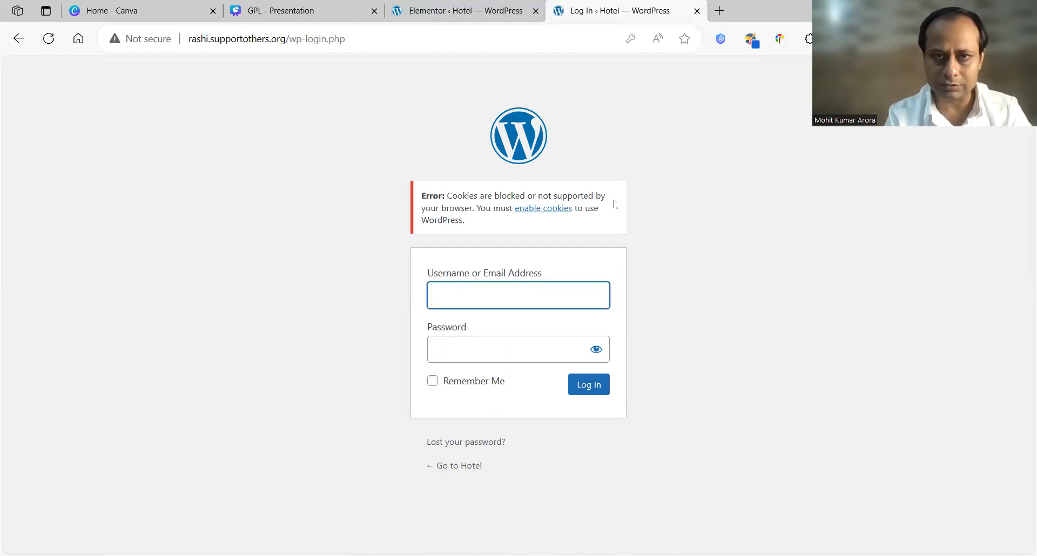
Open the cookie documentation linked in the login error and a blank browser tab, and check the documentation page
{"action": "left_click", "coordinate": [543, 210]}
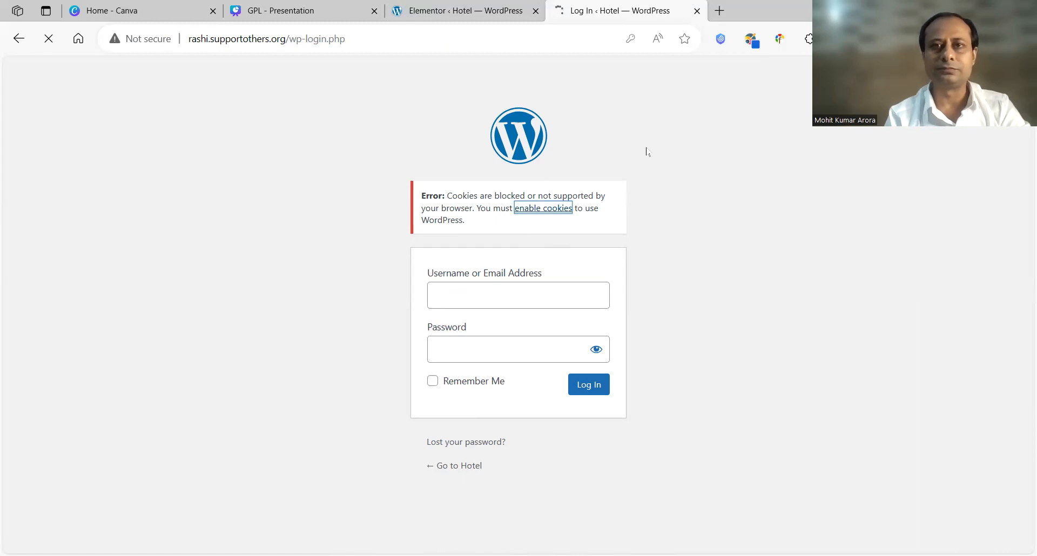
{"action": "left_click", "coordinate": [718, 11]}
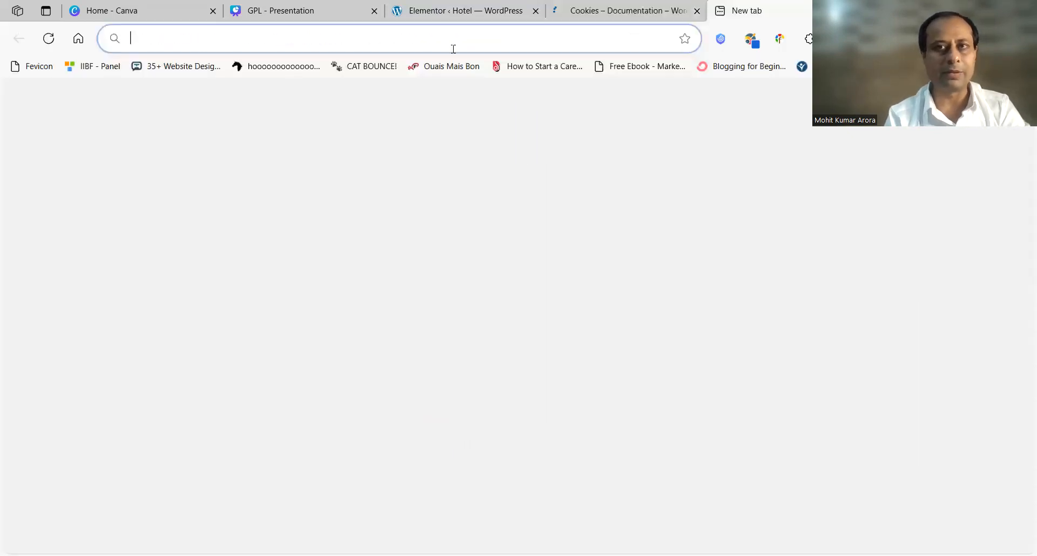
{"action": "left_click", "coordinate": [594, 8]}
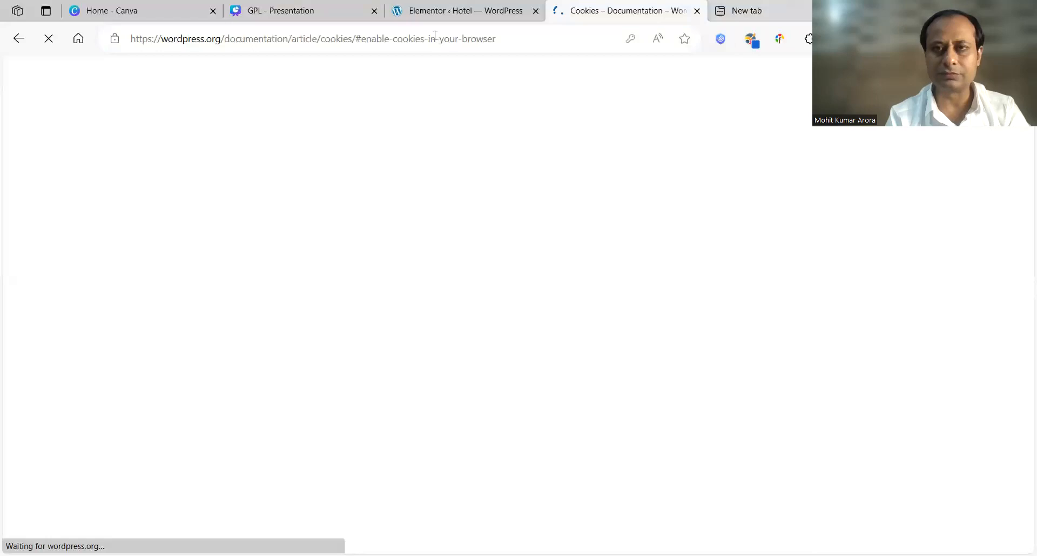
Load the site's login page at rashi.supportothers.org/login in the blank browser tab
{"action": "key", "text": "ctrl+Tab"}
{"action": "left_click", "coordinate": [434, 34]}
{"action": "type", "text": "ras"}
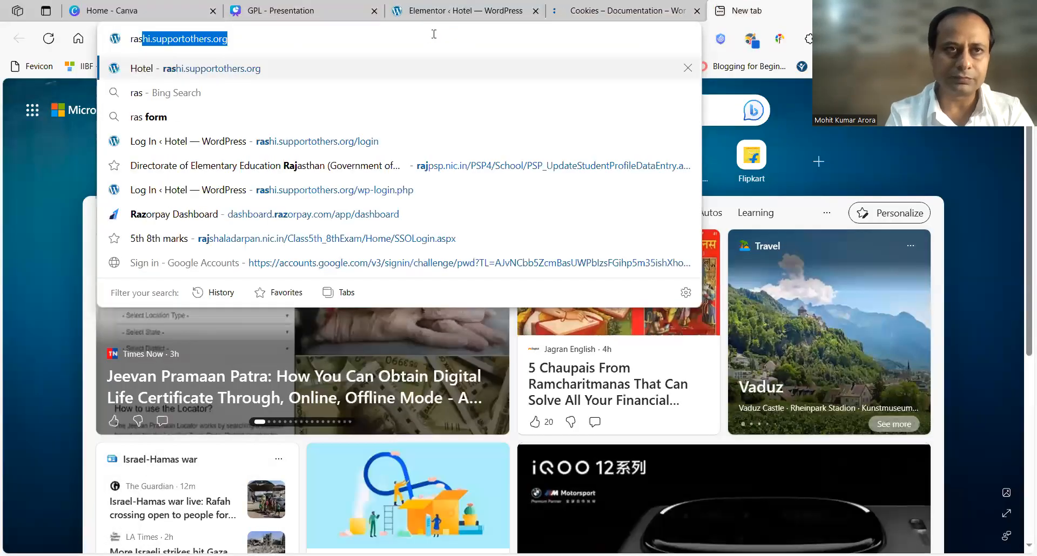
{"action": "type", "text": "hi"}
{"action": "key", "text": "End"}
{"action": "type", "text": "/"}
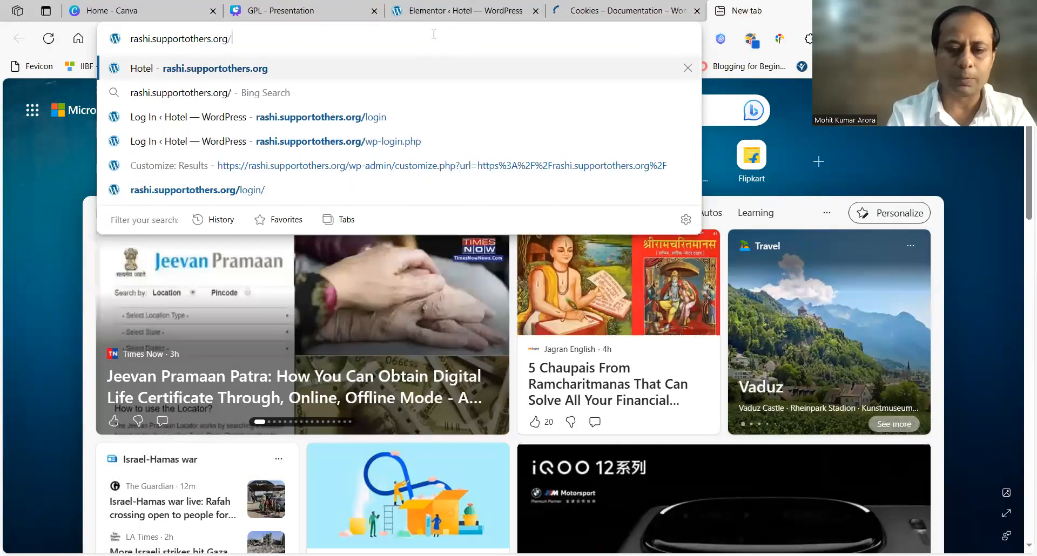
{"action": "type", "text": "login"}
{"action": "key", "text": "Return"}
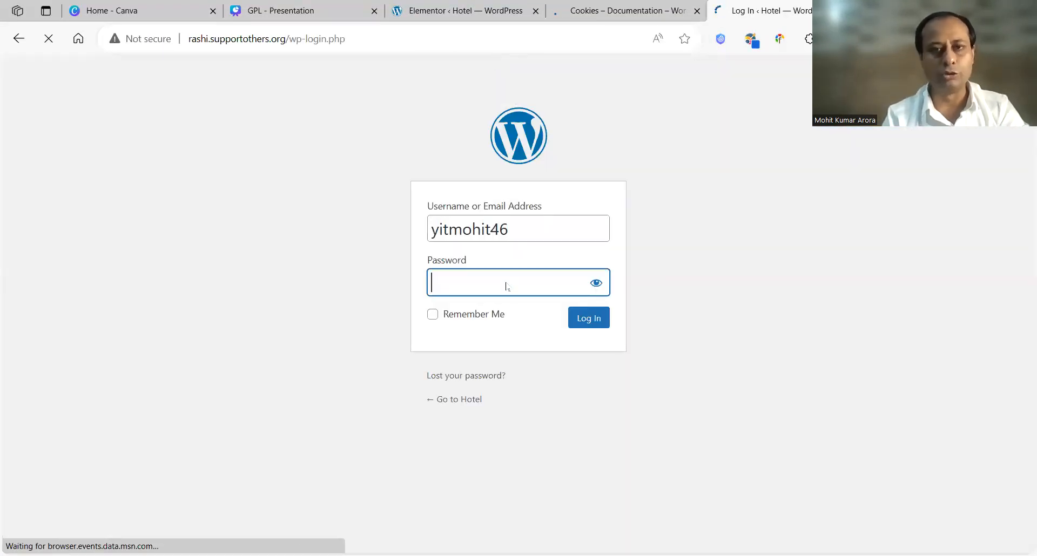
Enter the new administrator's account password and log in to the dashboard
{"action": "type", "text": "*********"}
{"action": "left_click", "coordinate": [588, 322]}
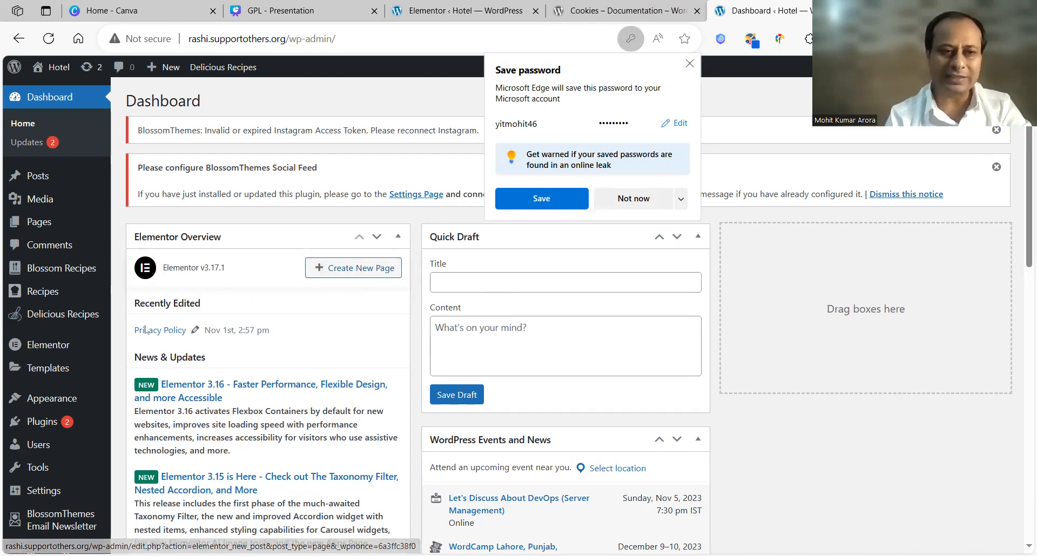
Delete the original admin user from the list of all users, attributing all its content to the new administrator account
{"action": "mouse_move", "coordinate": [43, 446]}
{"action": "left_click", "coordinate": [137, 450]}
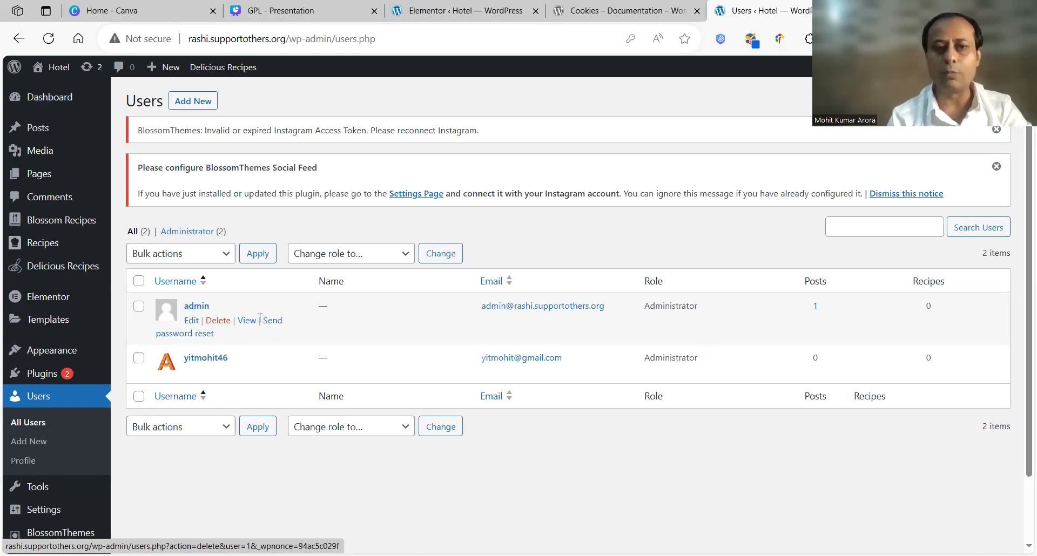
{"action": "left_click", "coordinate": [218, 322]}
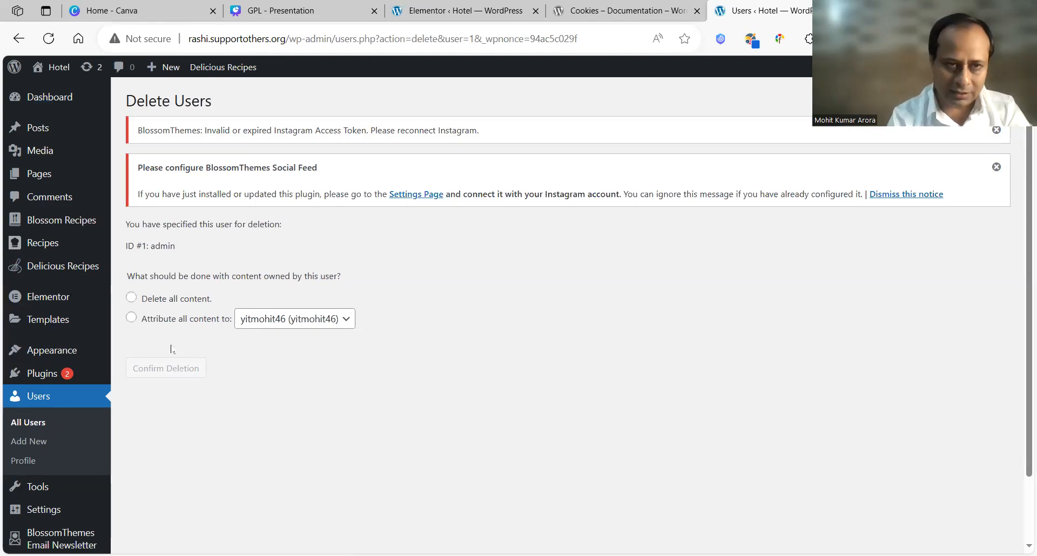
{"action": "left_click", "coordinate": [180, 322]}
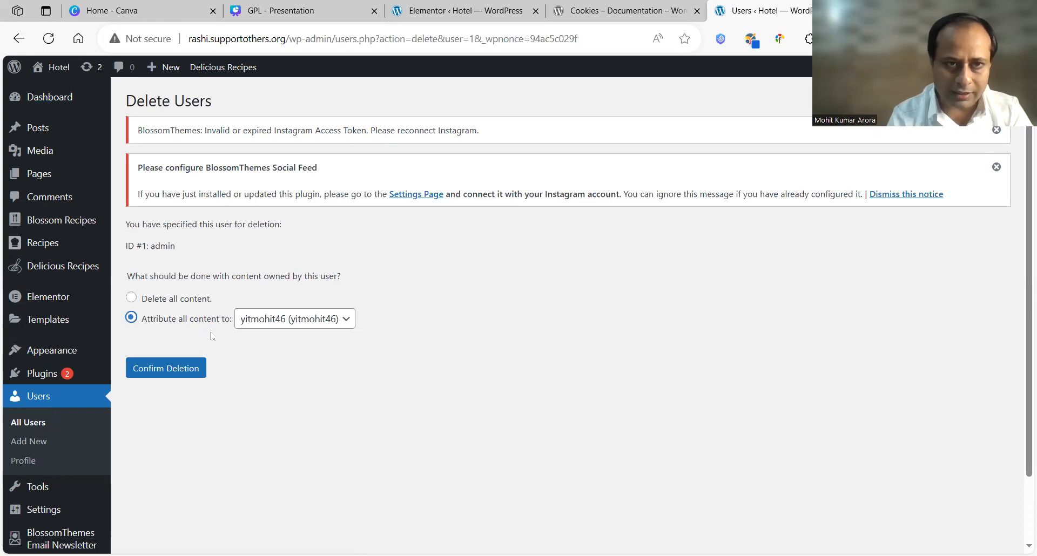
{"action": "left_click", "coordinate": [335, 323]}
{"action": "left_click", "coordinate": [481, 320]}
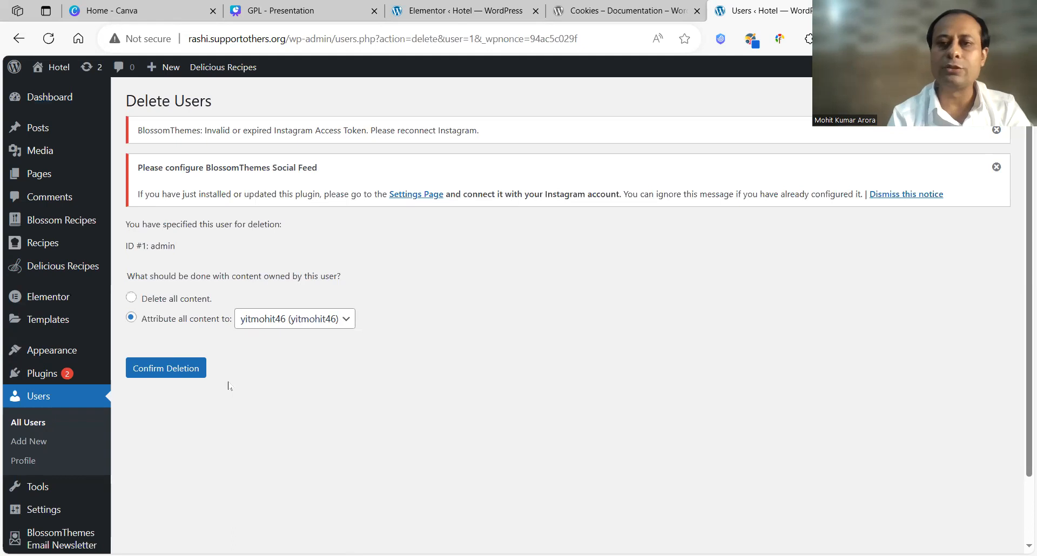
{"action": "left_click", "coordinate": [162, 373]}
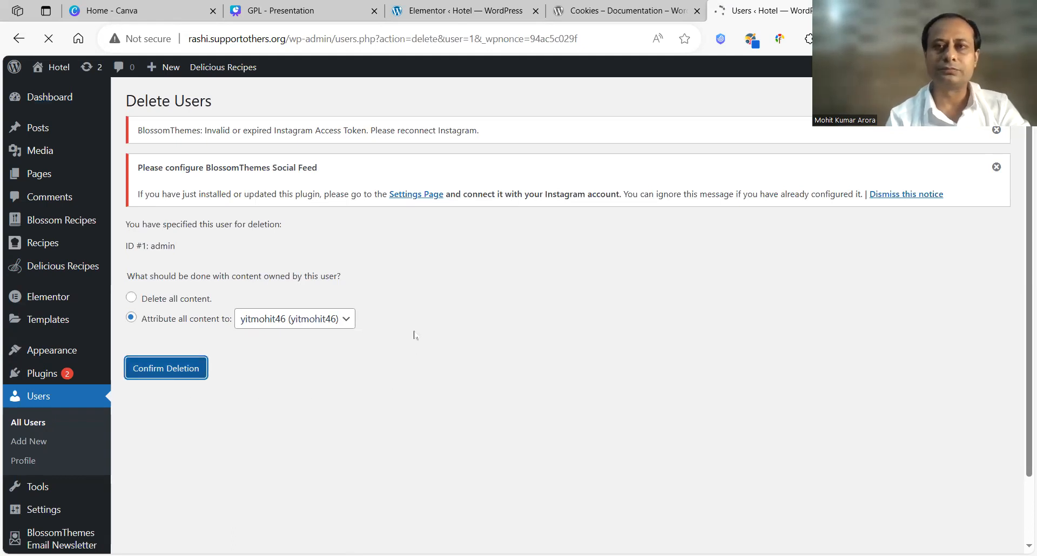